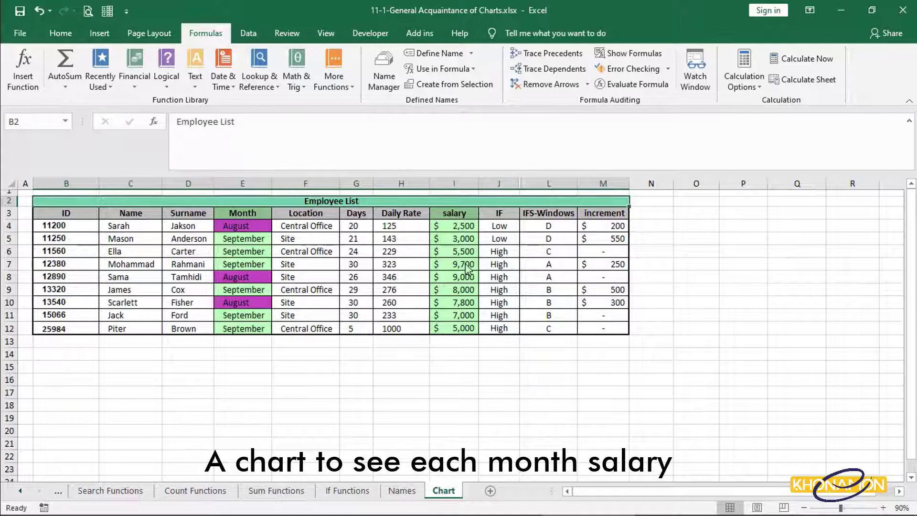
- Enter the headers Month in cell B14 and Paid Salary in cell C14, below the employee list
click(76, 355)
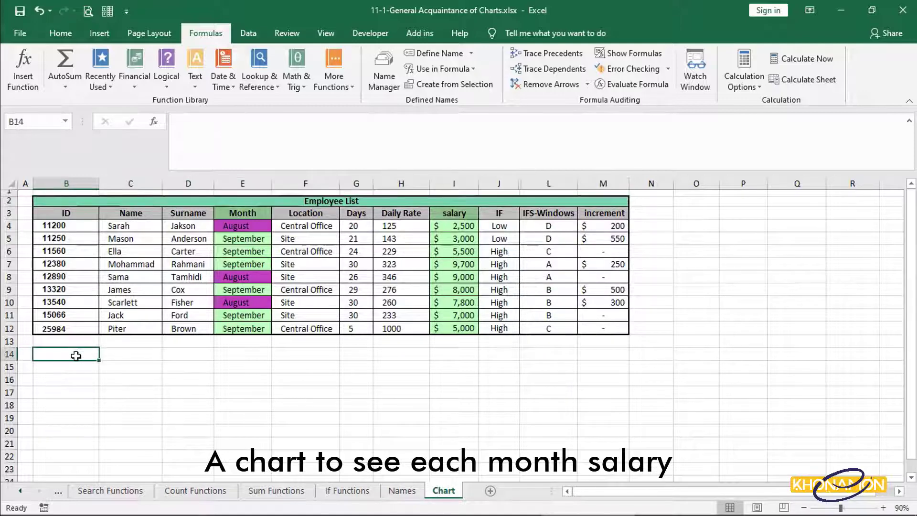
text(Month)
key(Tab)
text(P)
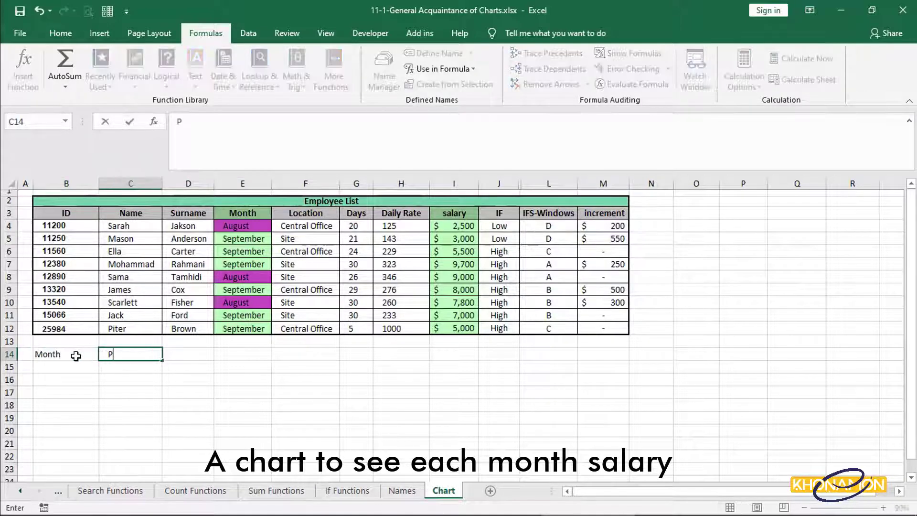
text(aid Salar)
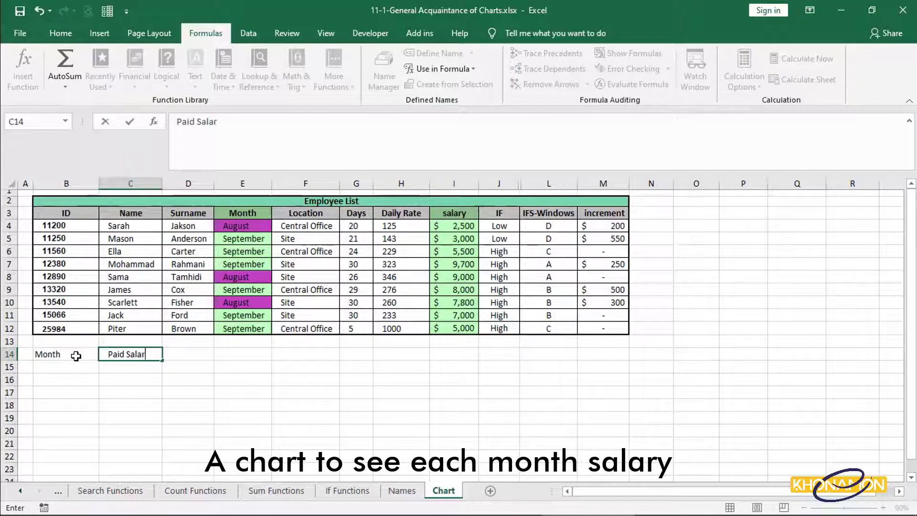
text(y)
key(Return)
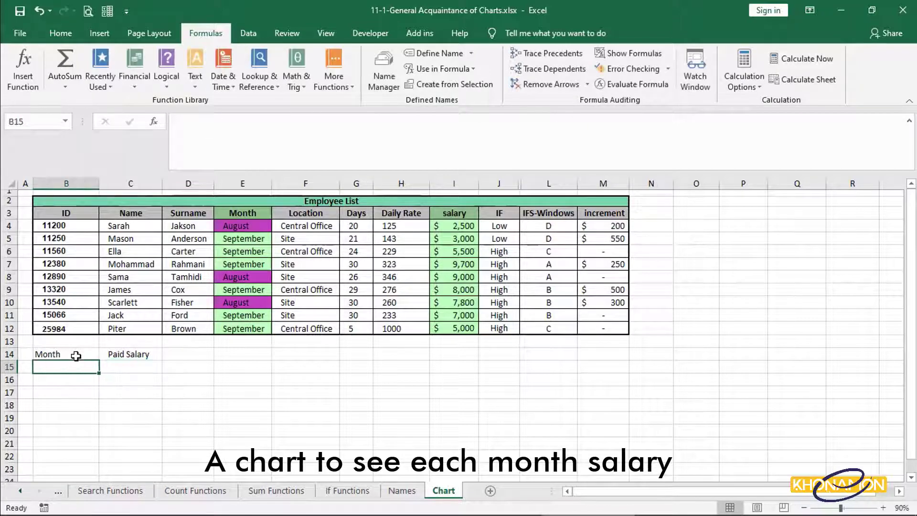
- Enter the month labels AUG in B15 and SEP in B16
text(AUG)
key(Return)
text(S)
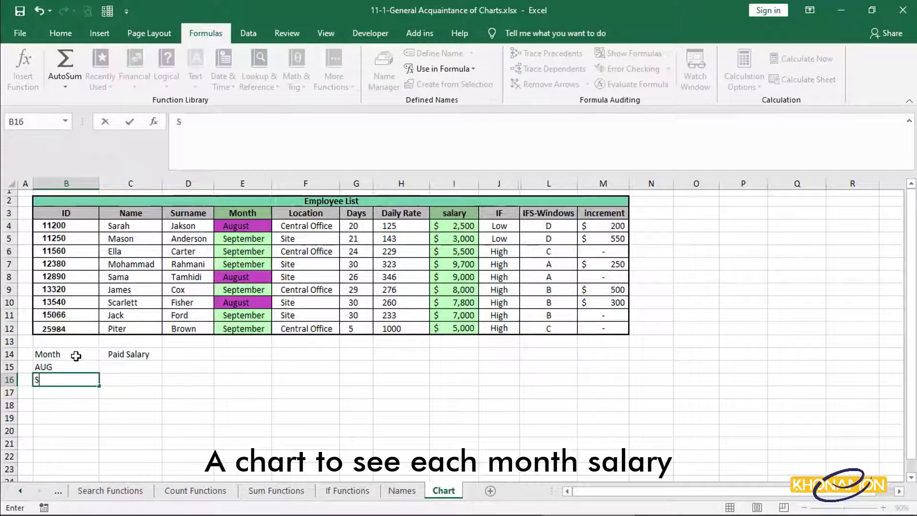
text(EP)
key(Up)
- In C15, total the August salaries with SUMIF, using range E4:E12, criterion E4 and the salary cells I4:I12 as sum range
key(Right)
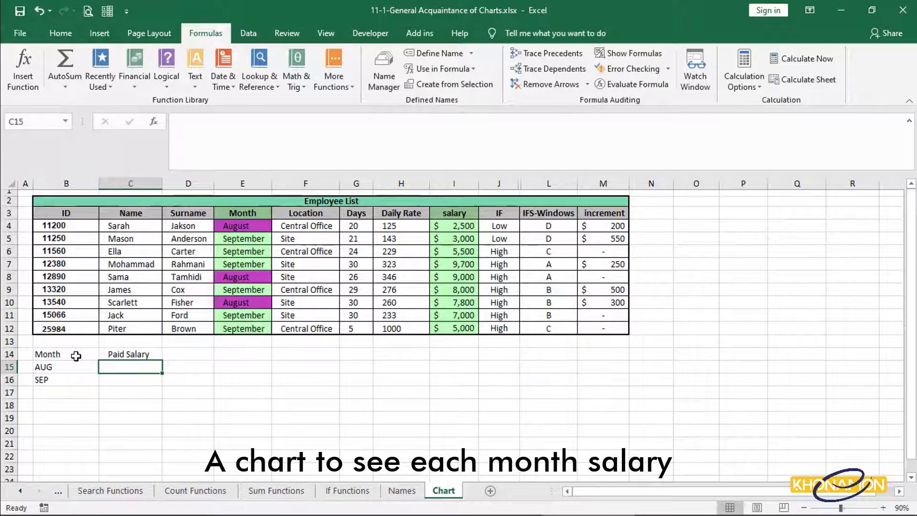
text(=sumif)
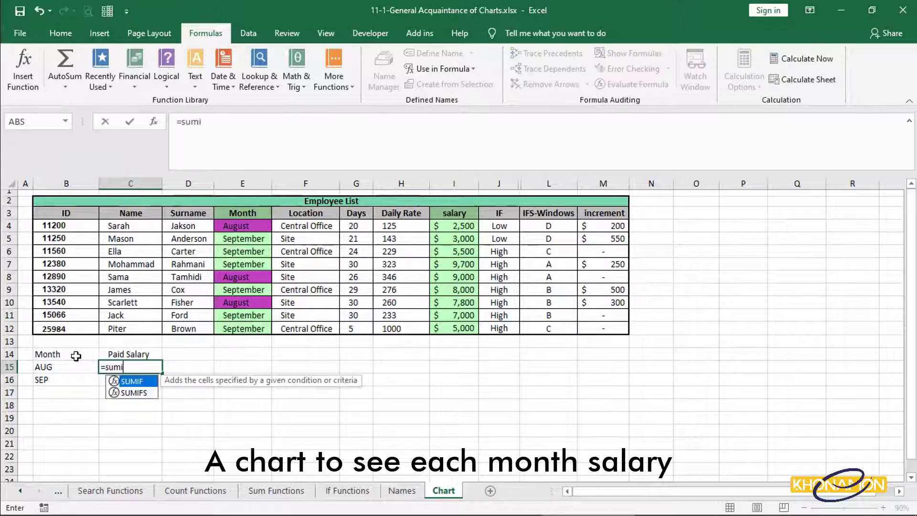
double_click(126, 383)
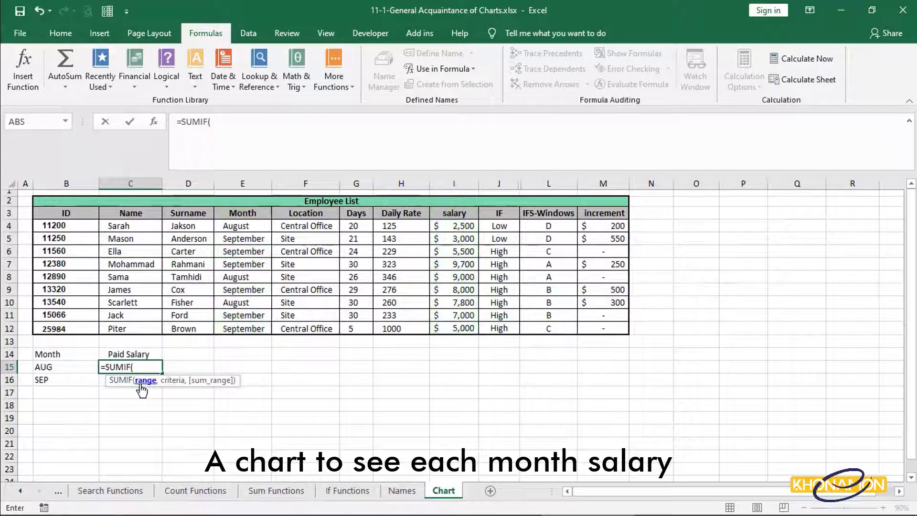
drag(242, 229, 243, 330)
text(,)
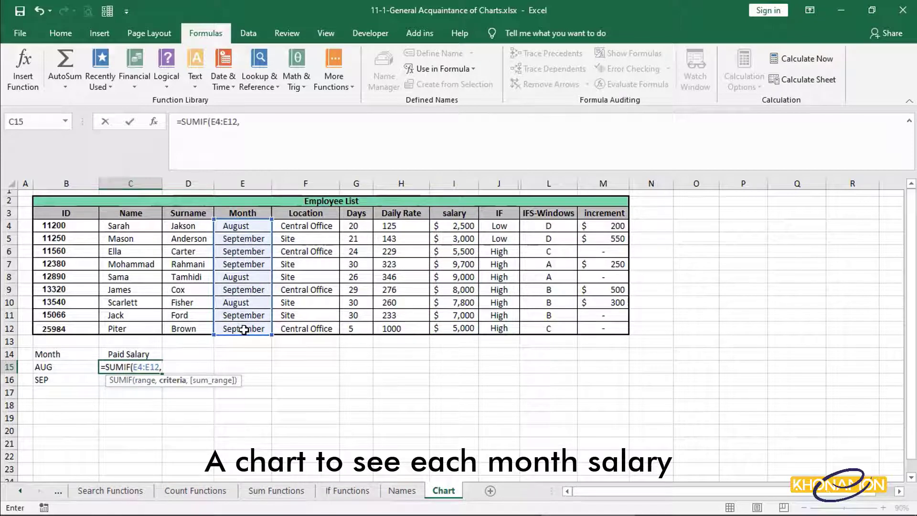
click(245, 227)
text(,)
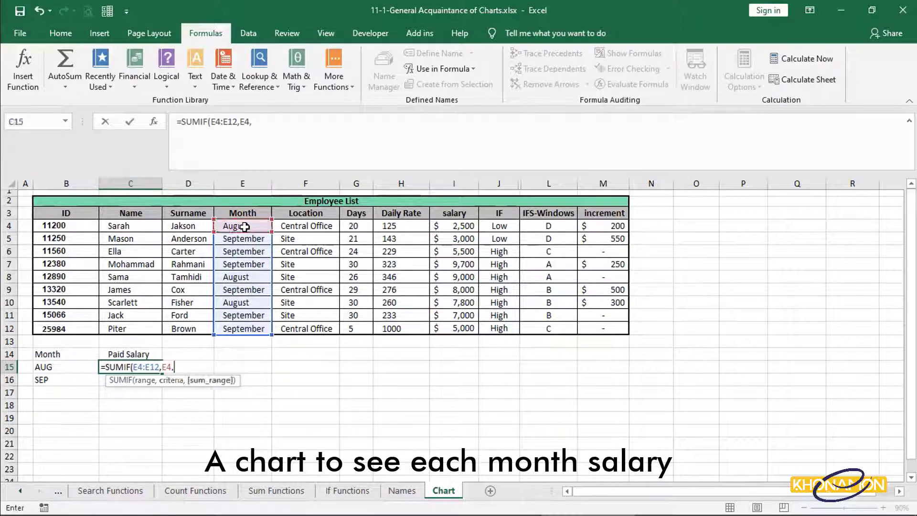
drag(475, 224, 463, 329)
key(Return)
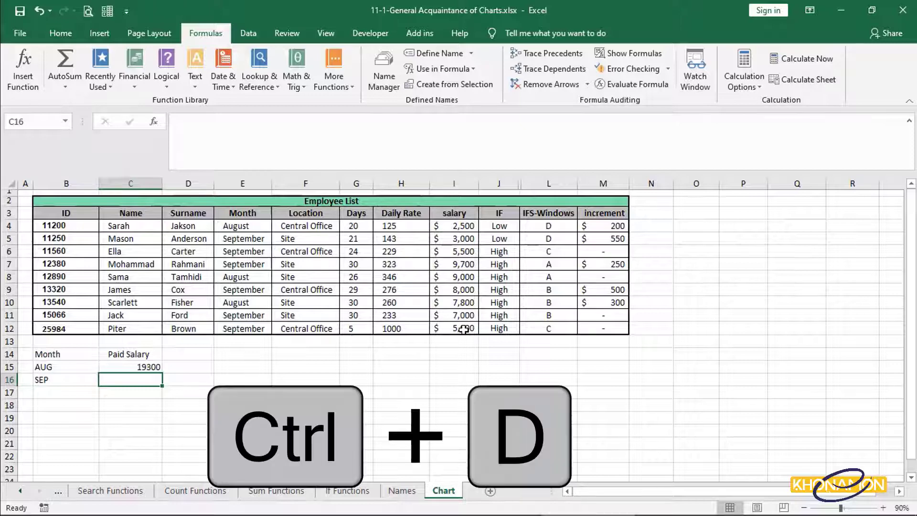
- Copy the SUMIF formula down to C16 and correct its month range to E4:E12
key(ctrl+d)
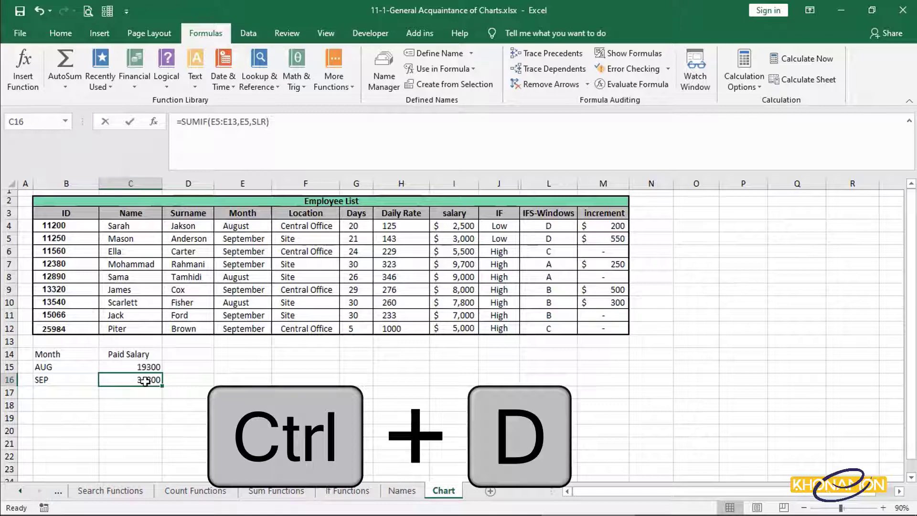
double_click(145, 380)
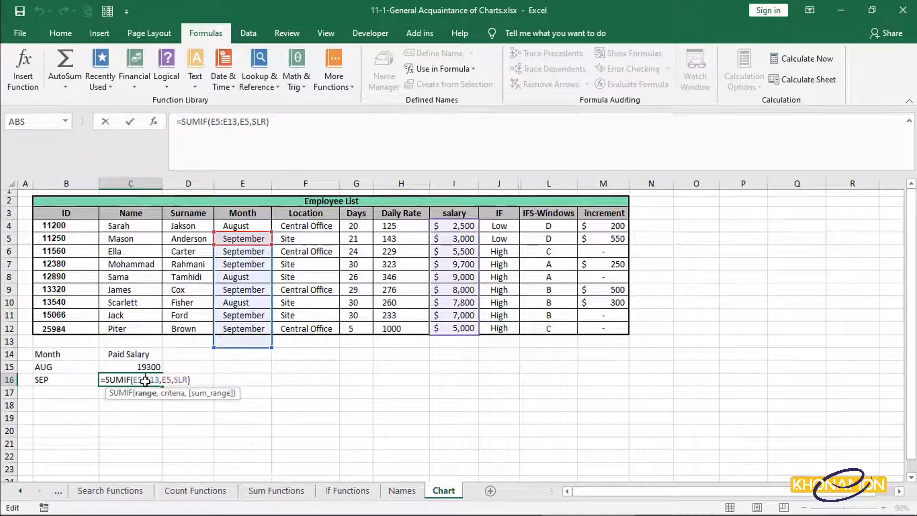
drag(216, 270, 236, 260)
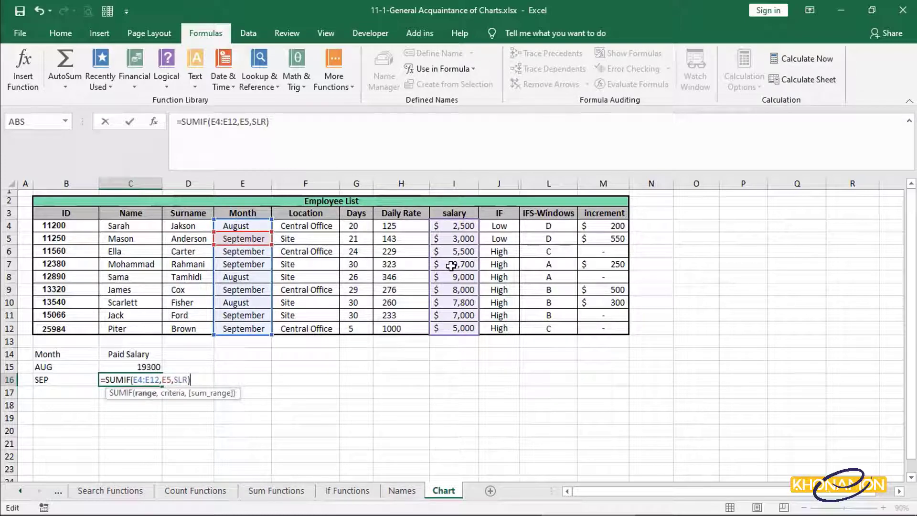
key(Return)
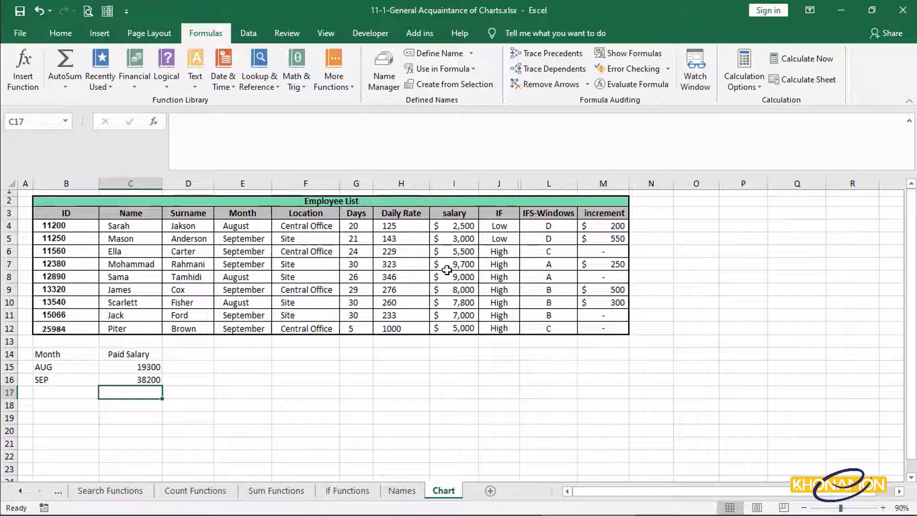
- Insert a 2-D clustered column chart from B14:C16 and place it just beside the small summary table
click(72, 355)
drag(122, 372, 133, 378)
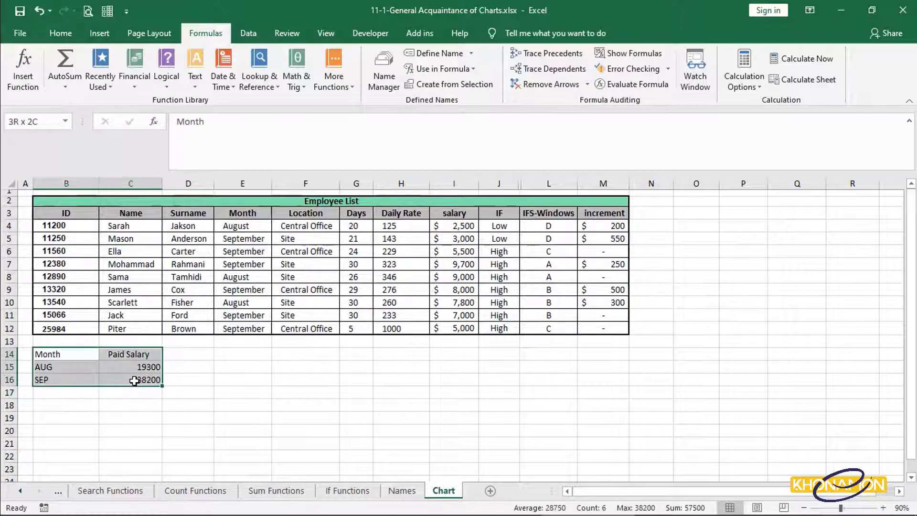
click(100, 33)
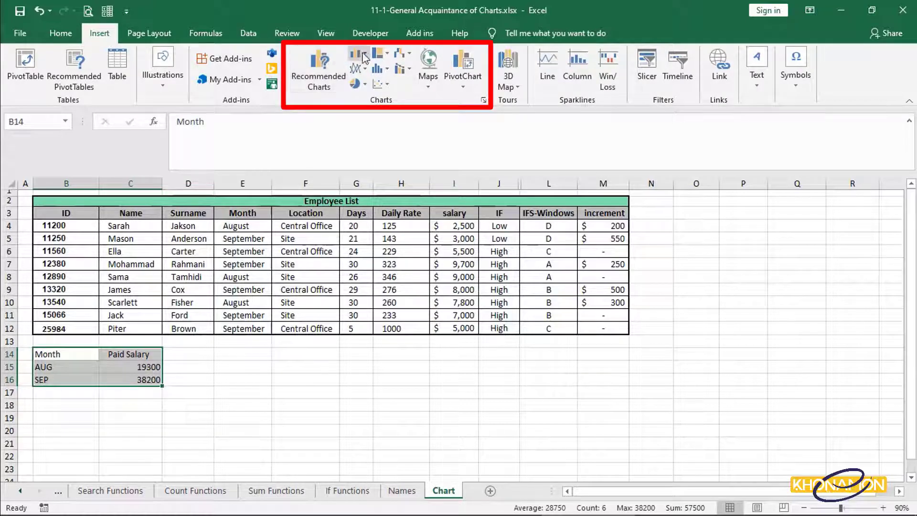
click(366, 52)
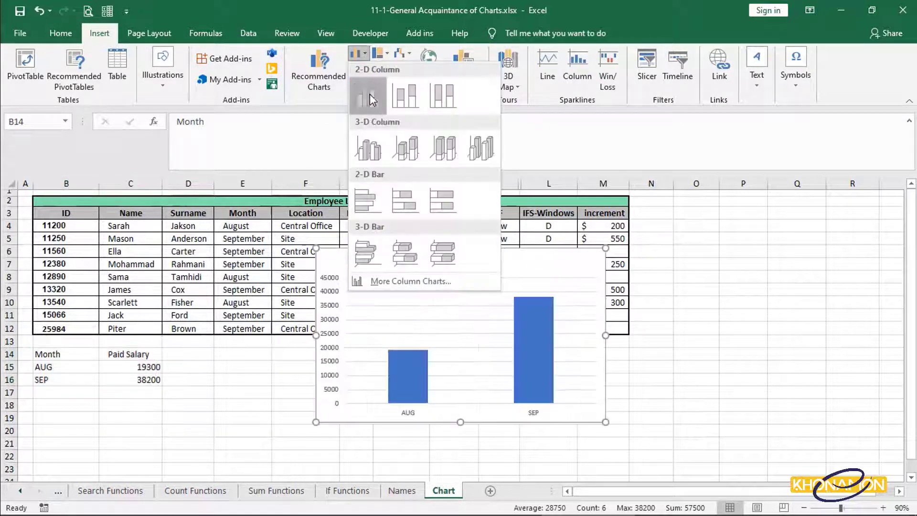
click(368, 93)
drag(456, 249, 382, 244)
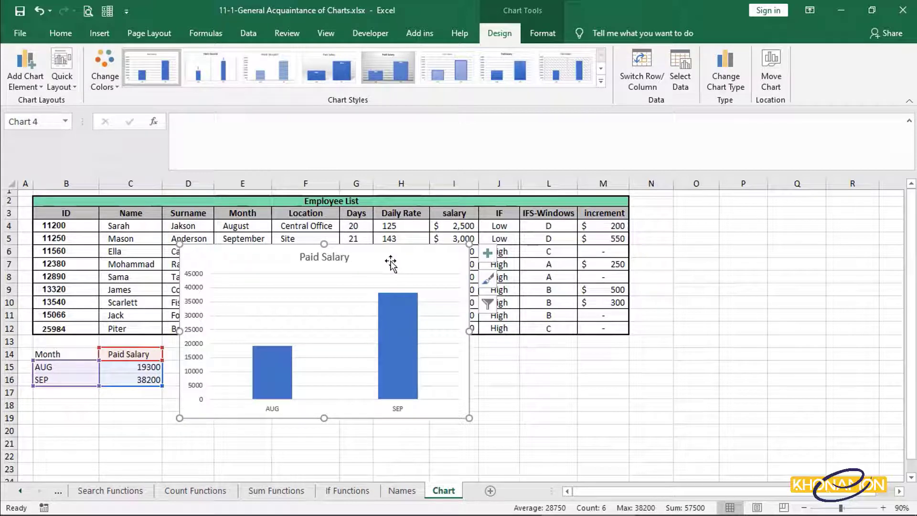
- Replace the chart's data range with the blank cells B18:C22
right_click(391, 261)
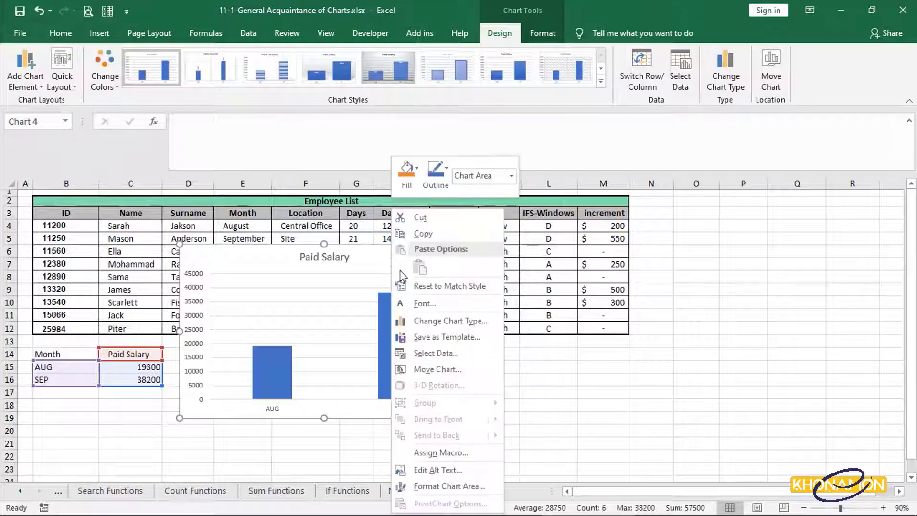
click(443, 352)
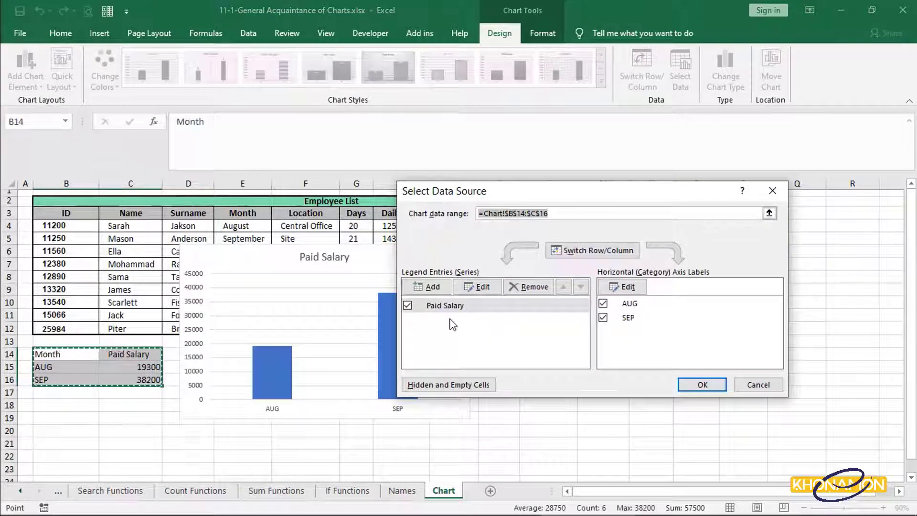
click(603, 304)
click(603, 304)
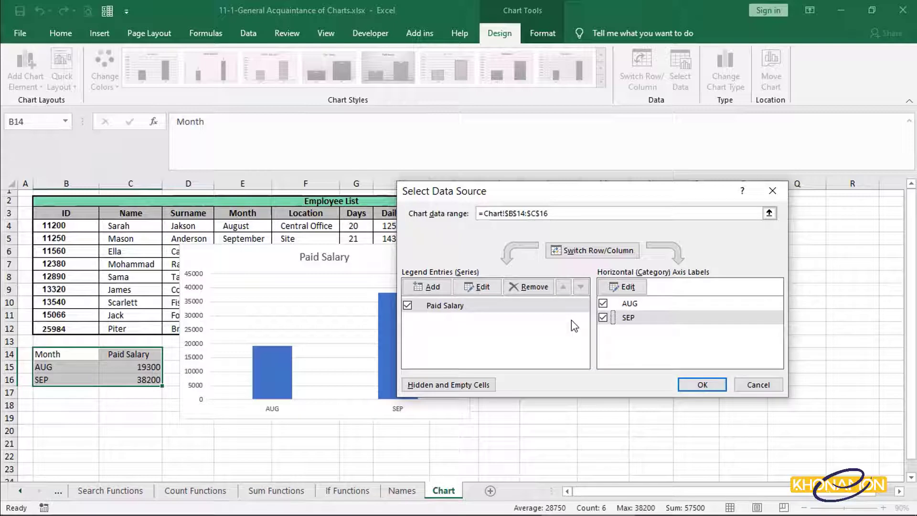
click(564, 212)
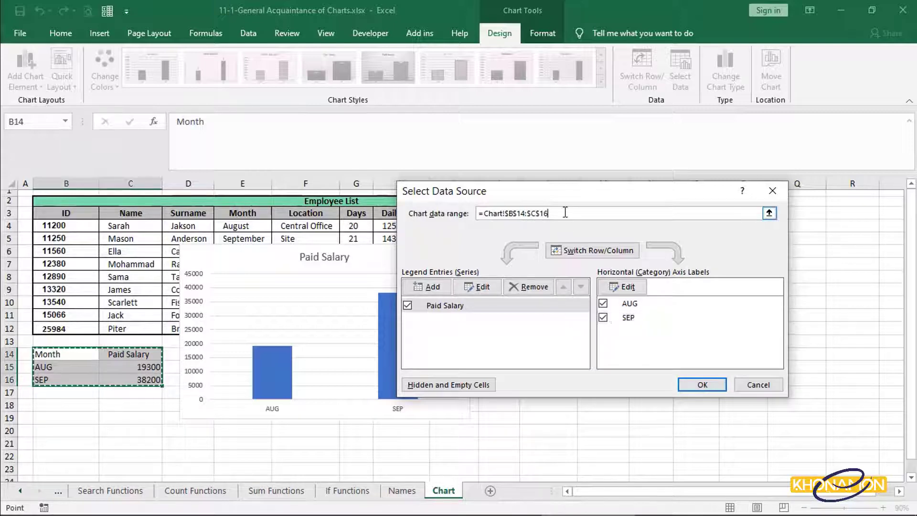
drag(565, 213, 478, 213)
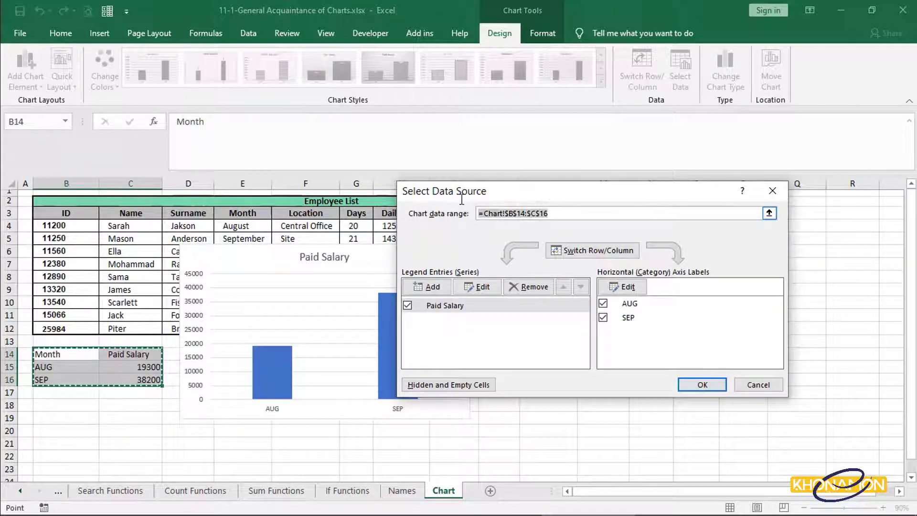
key(Delete)
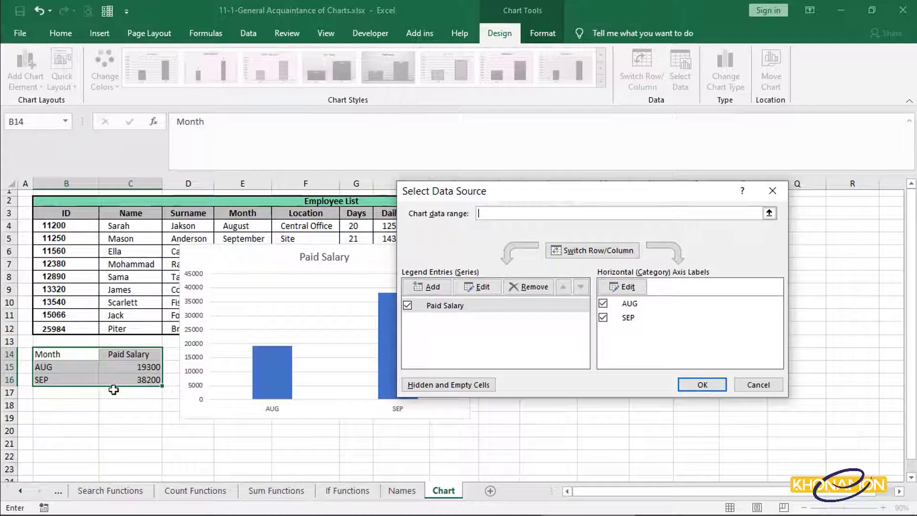
drag(64, 403, 156, 454)
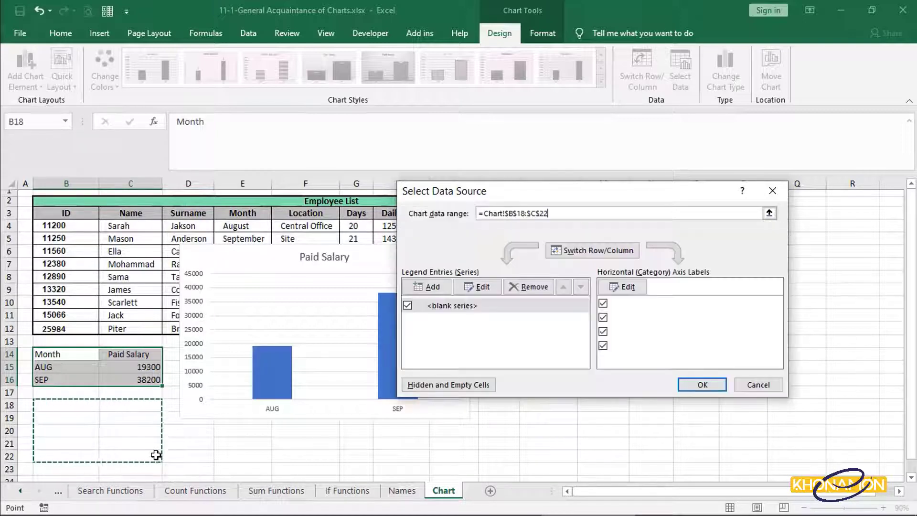
click(688, 384)
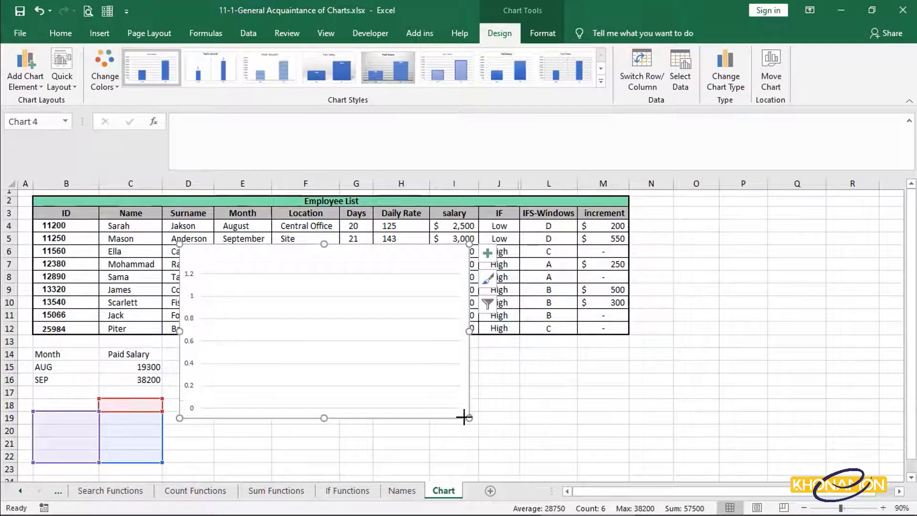
- Shrink the chart slightly and move it down so that its upper edge lies at about row 10
drag(466, 417, 428, 402)
mouse_move(323, 250)
mouse_down()
mouse_move(323, 311)
mouse_move(325, 301)
mouse_up()
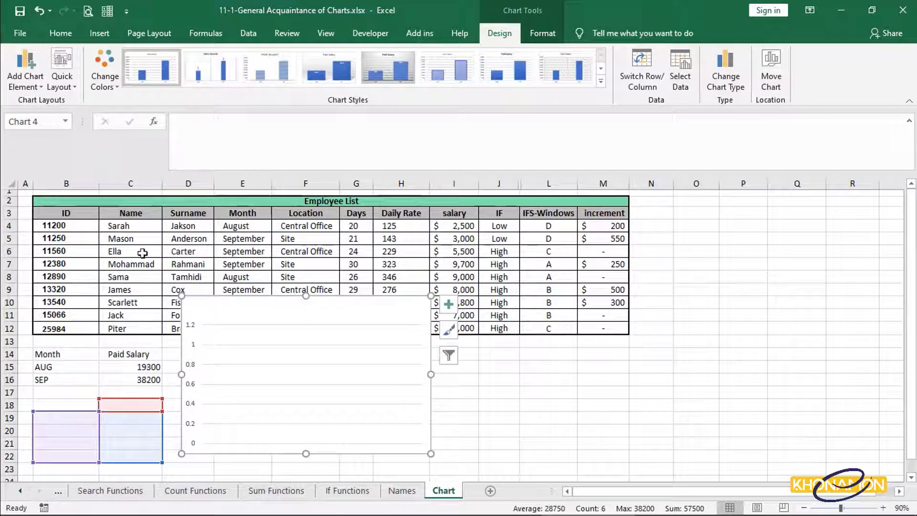
- Add a data series to the empty chart, named from the salary header I3 with values from I4:I12
right_click(347, 312)
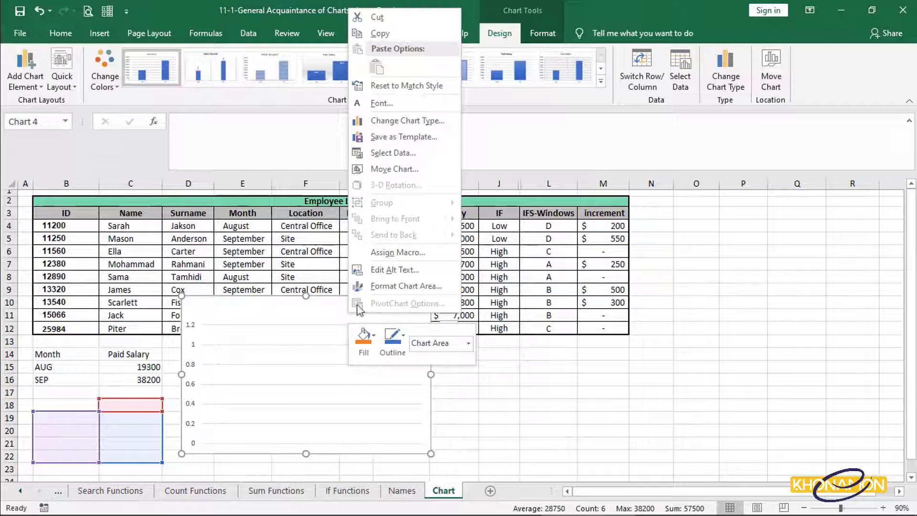
click(378, 154)
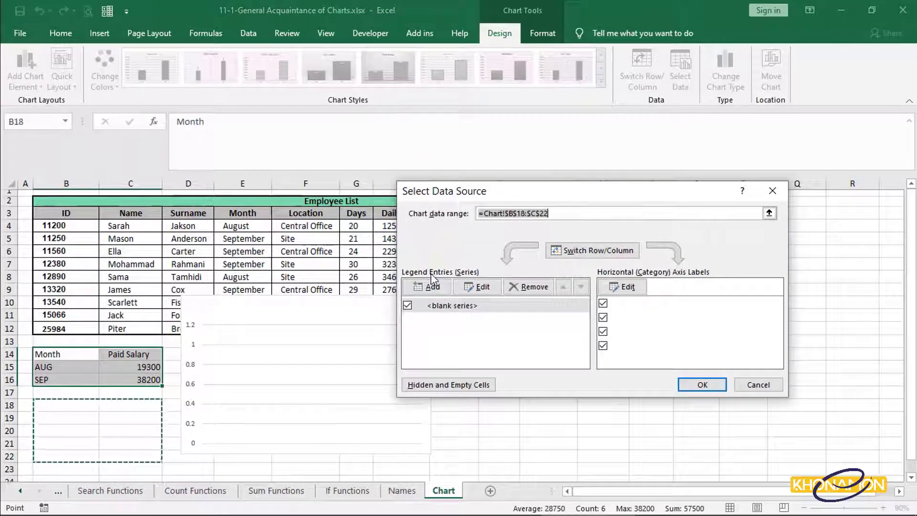
click(431, 287)
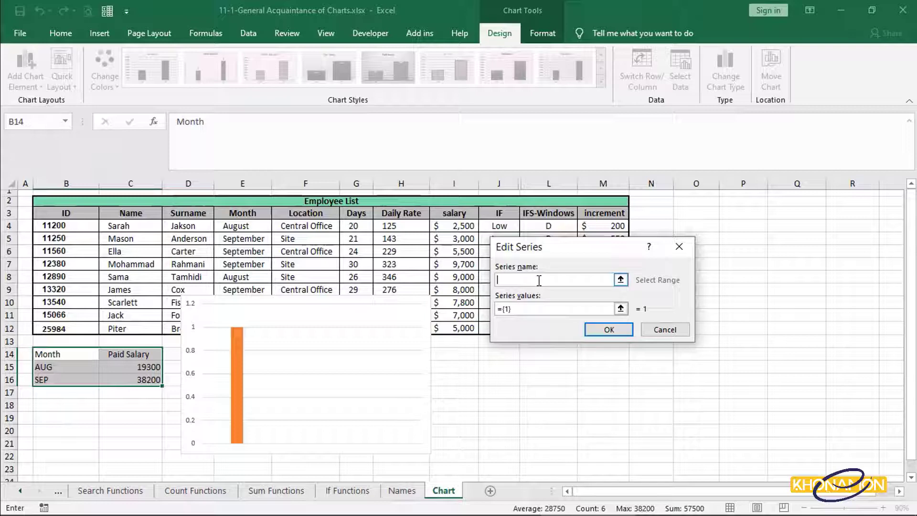
click(466, 215)
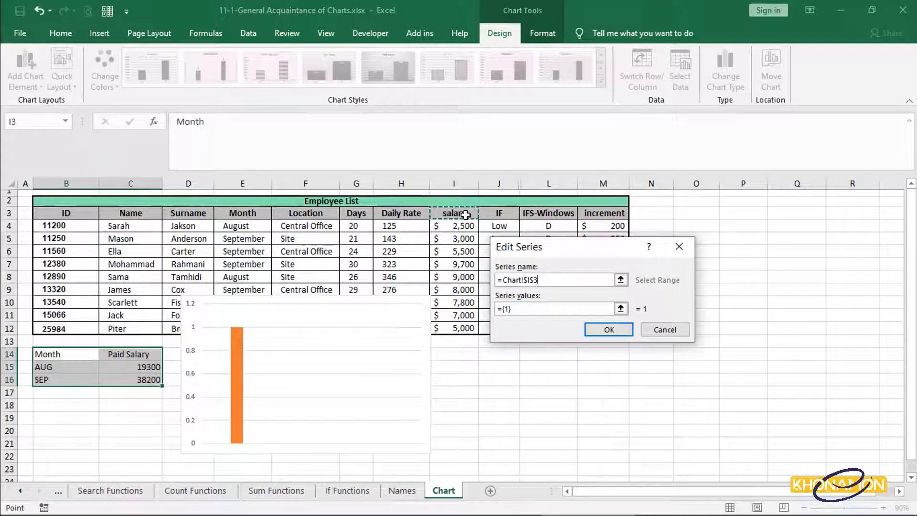
click(532, 308)
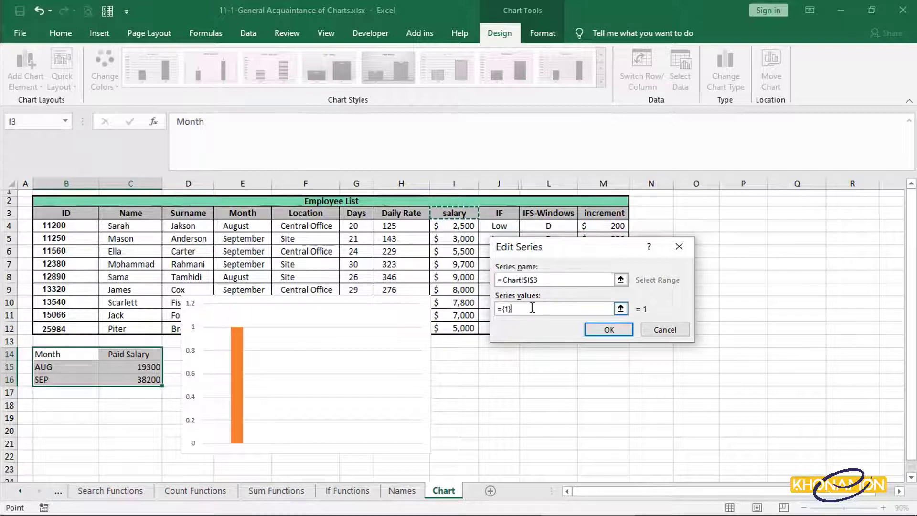
drag(498, 310, 510, 310)
key(BackSpace)
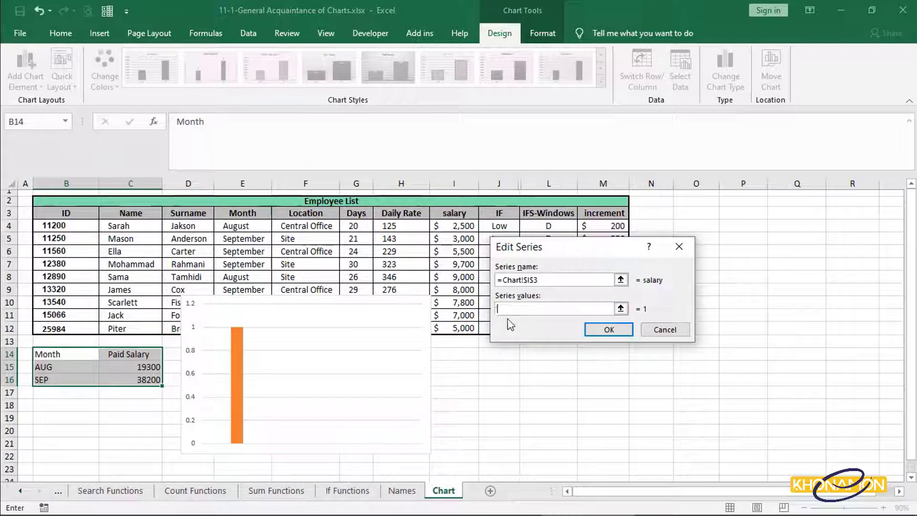
drag(458, 225, 456, 330)
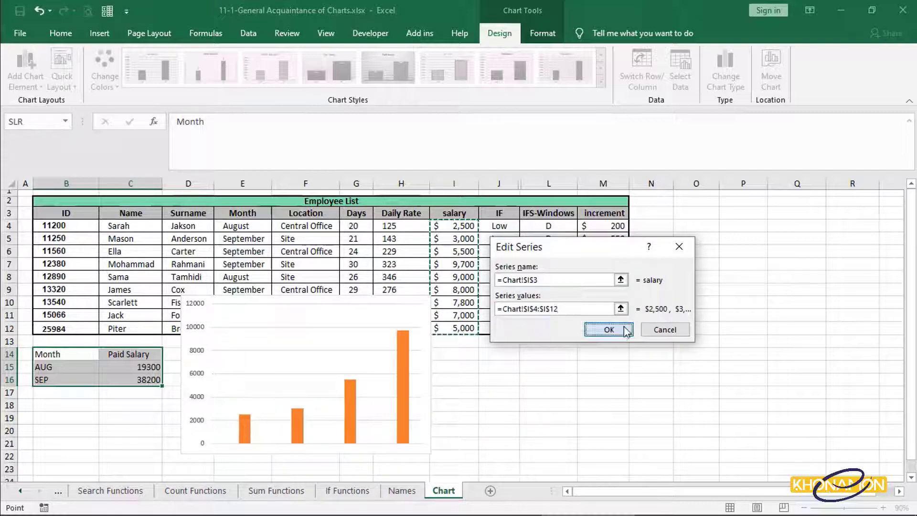
click(608, 329)
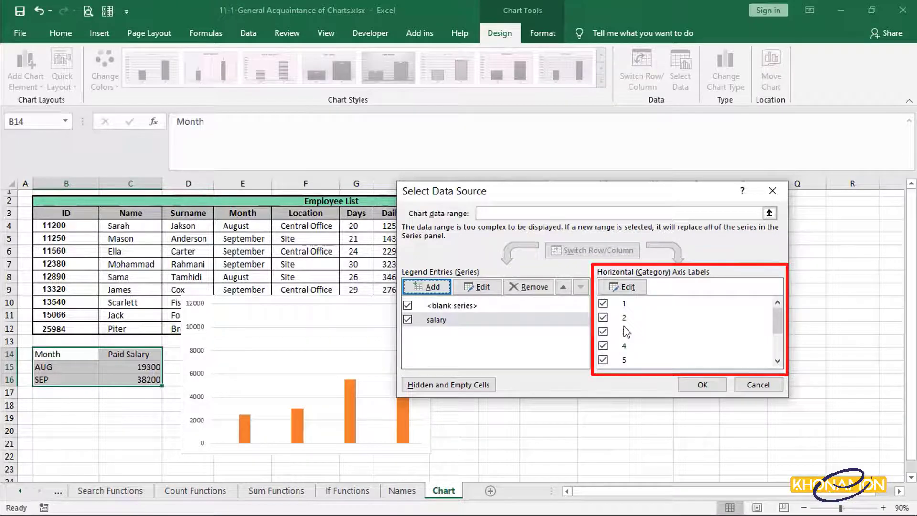
- Set the chart's horizontal axis labels to the employee names in C4:C12
click(623, 287)
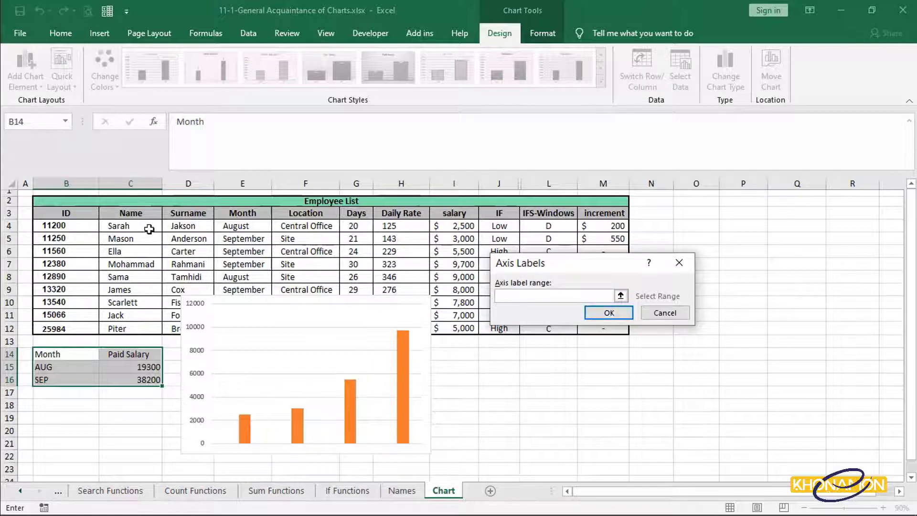
drag(144, 227, 136, 330)
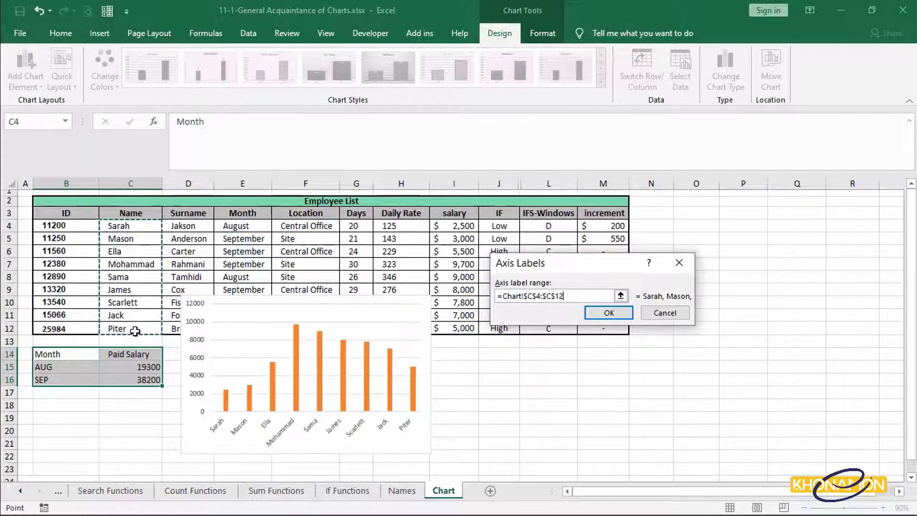
click(608, 312)
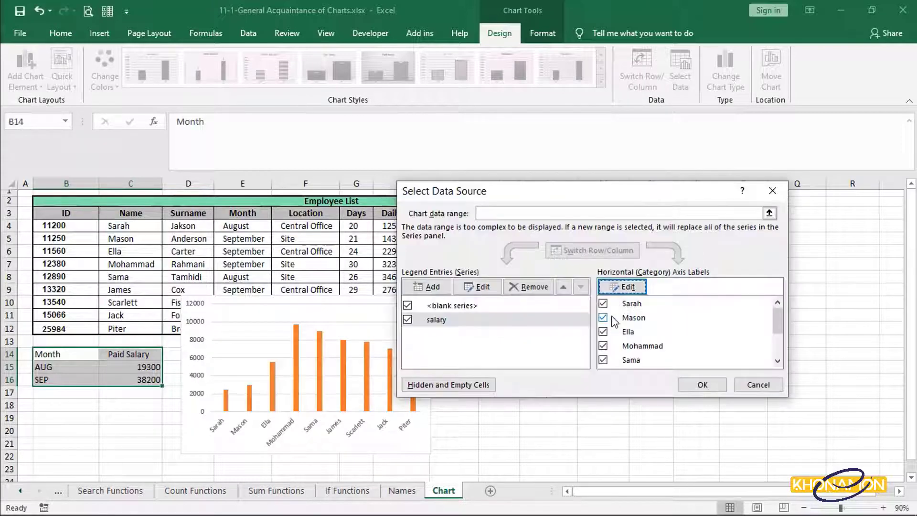
- Remove the blank series and apply the data source settings, and undo these chart data changes
click(511, 306)
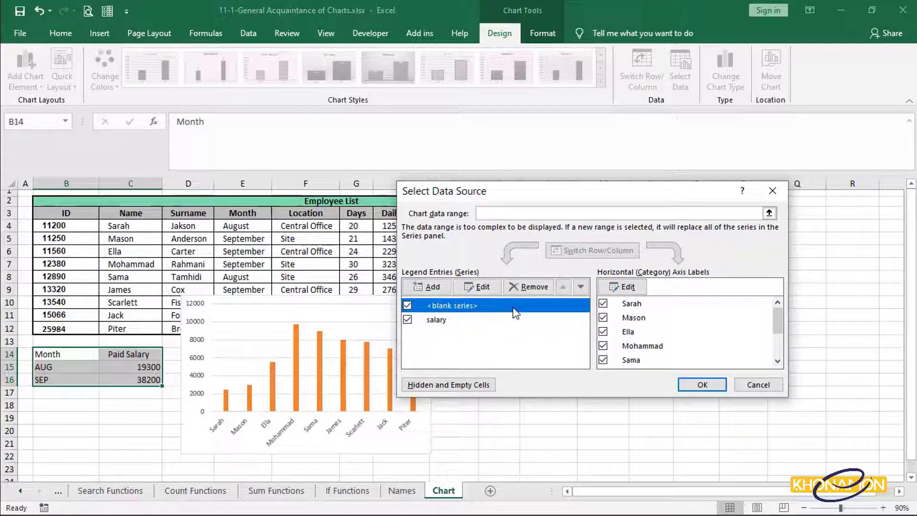
click(539, 289)
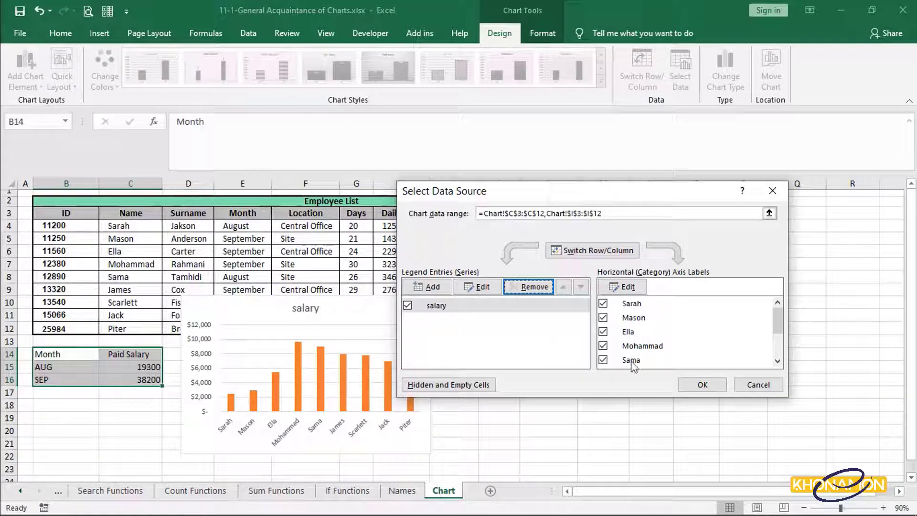
click(701, 385)
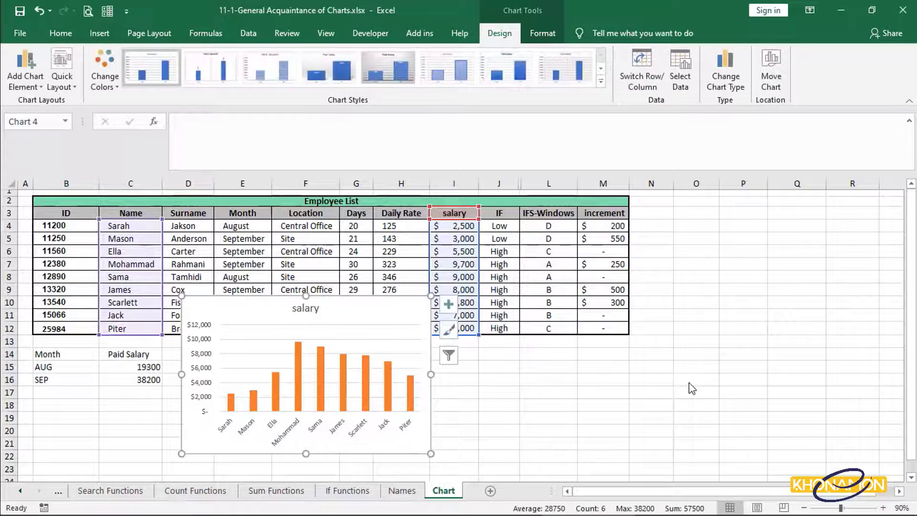
key(ctrl+z)
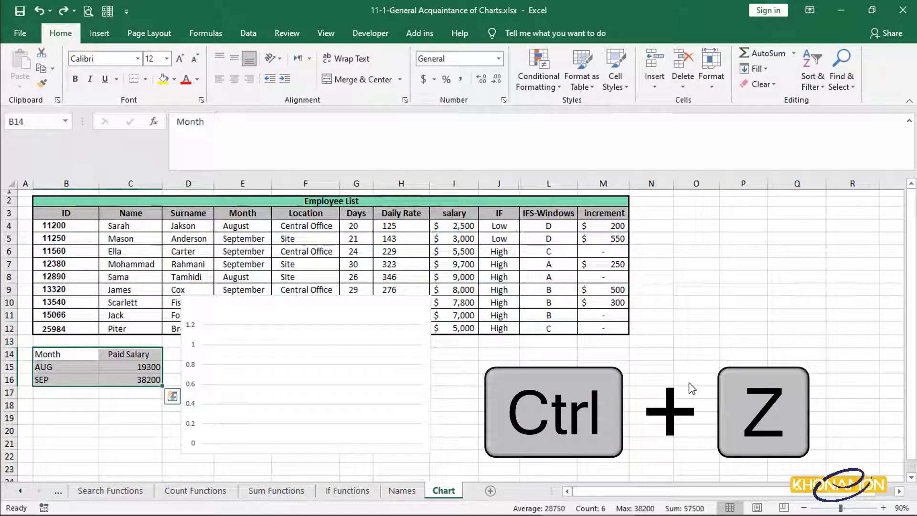
- Replace the chart's data range with the name cells C4:C12 and the salary cells I4:I12
click(407, 311)
right_click(407, 311)
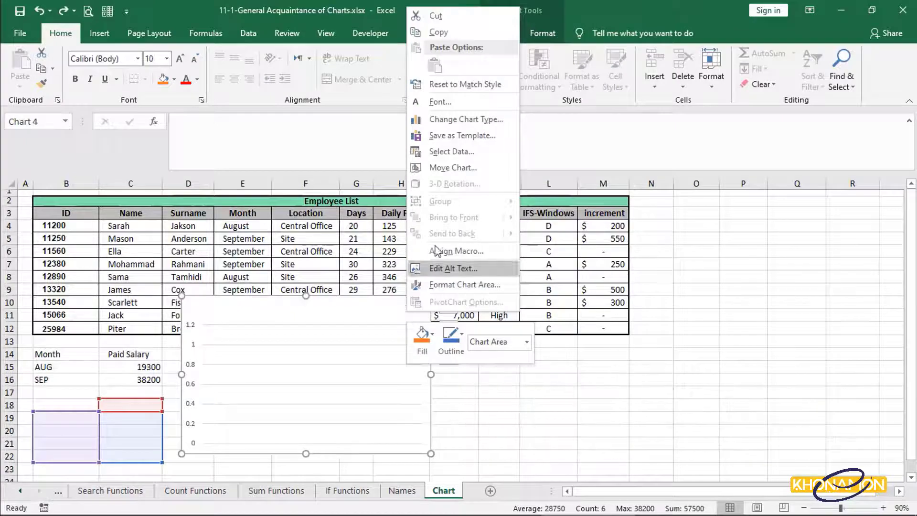
click(450, 152)
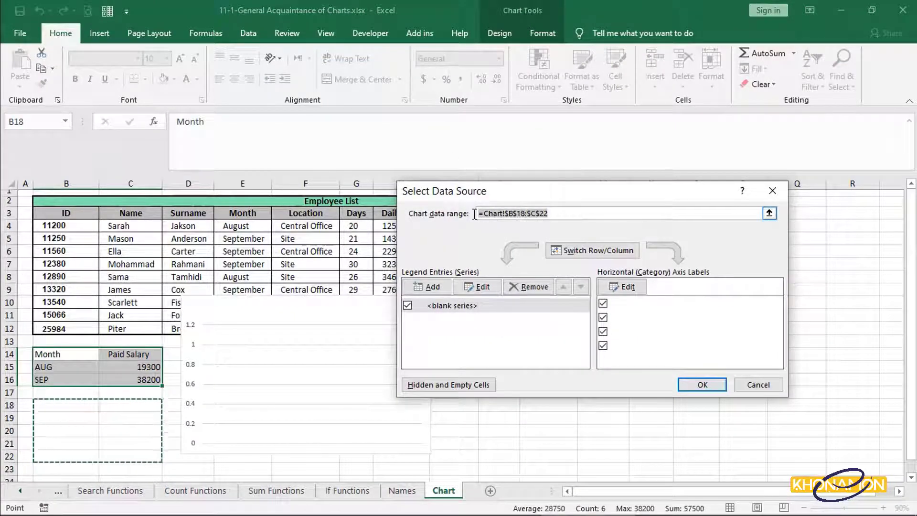
key(Delete)
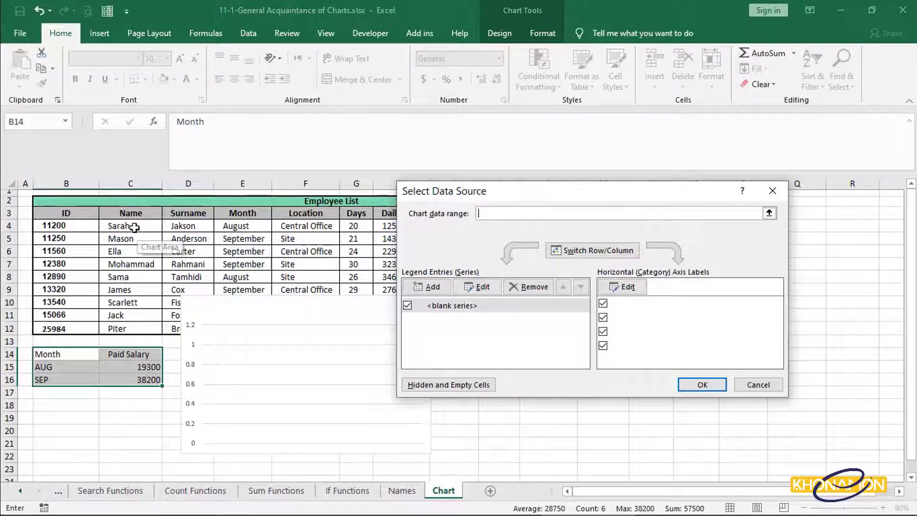
drag(134, 227, 139, 327)
drag(514, 139, 148, 186)
drag(447, 227, 449, 328)
drag(367, 190, 764, 191)
click(740, 380)
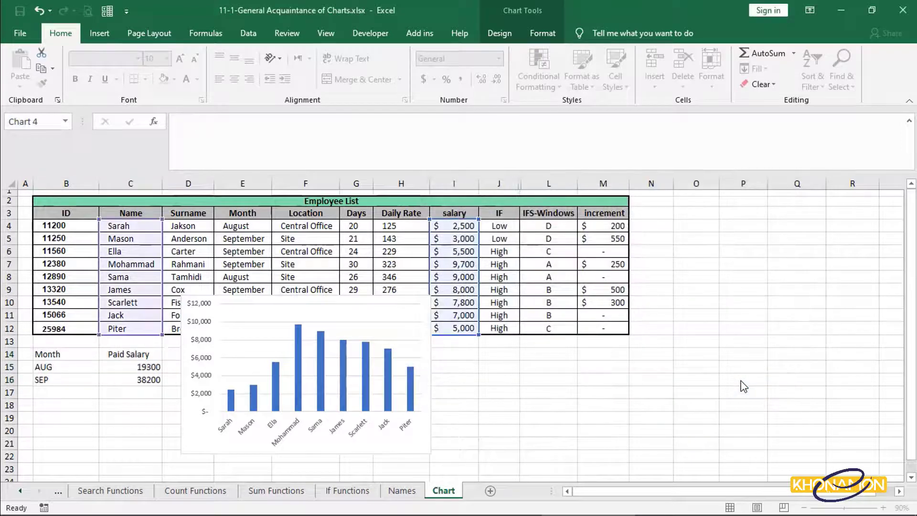
- Name the chart's only data series from the salary header in I3 and apply the data source settings
right_click(427, 443)
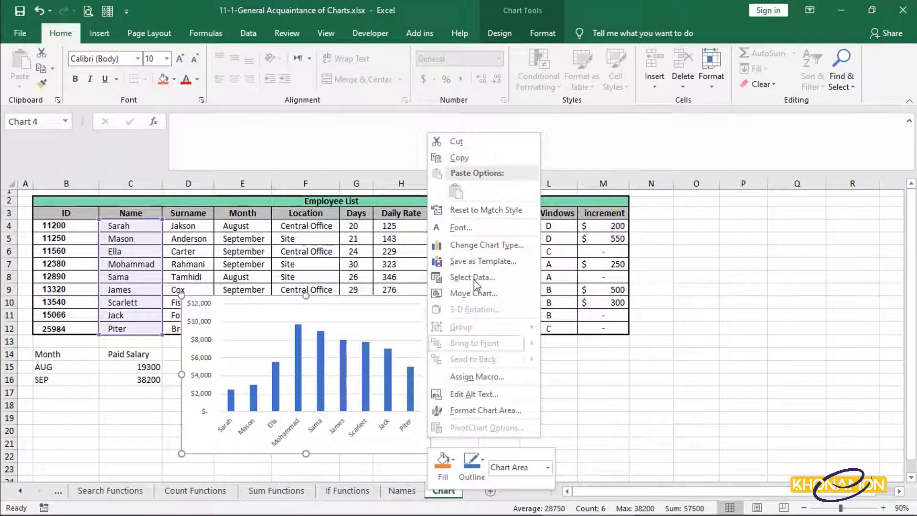
click(474, 278)
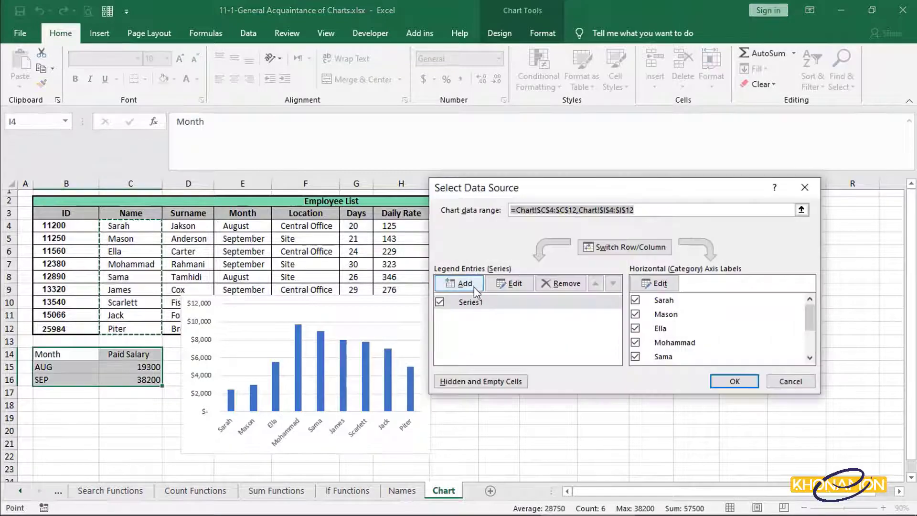
click(475, 302)
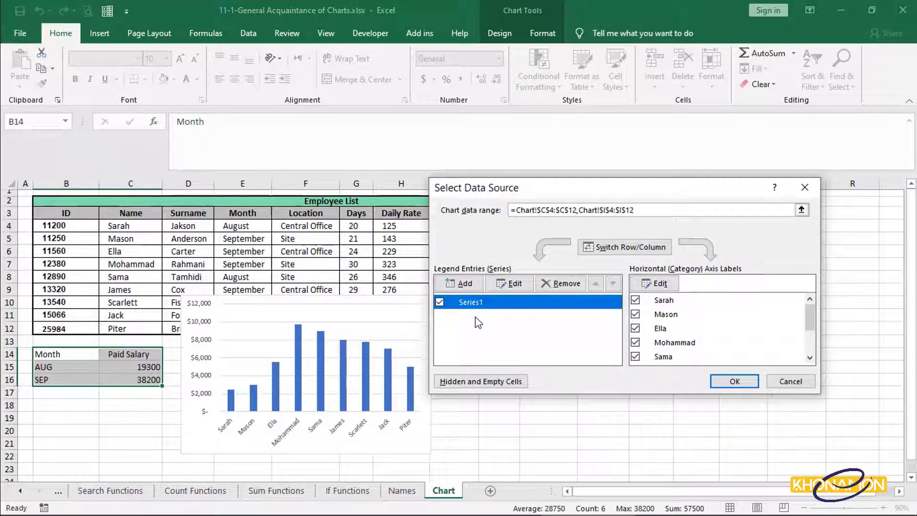
click(509, 283)
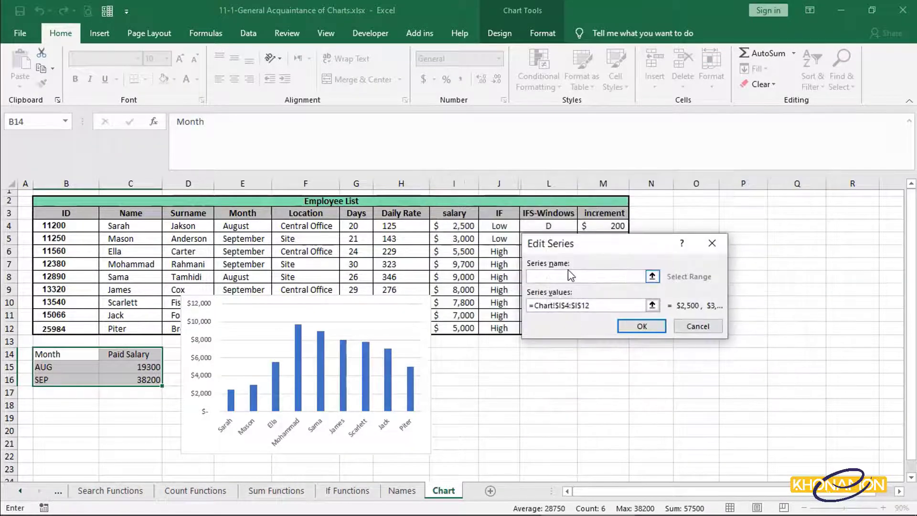
click(569, 274)
click(470, 215)
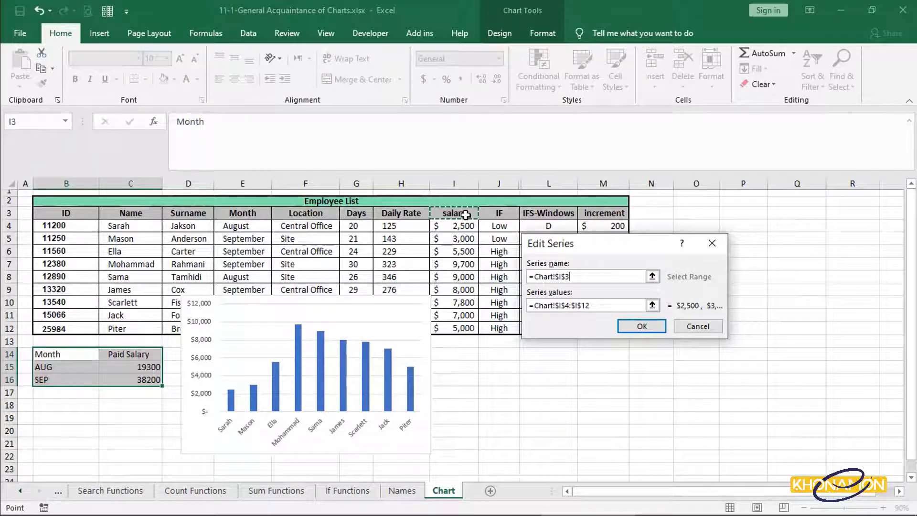
click(639, 327)
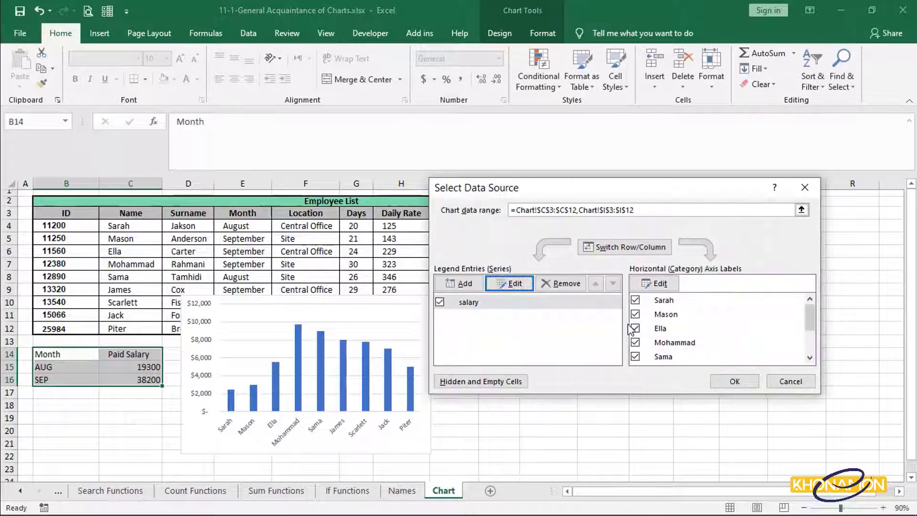
click(734, 381)
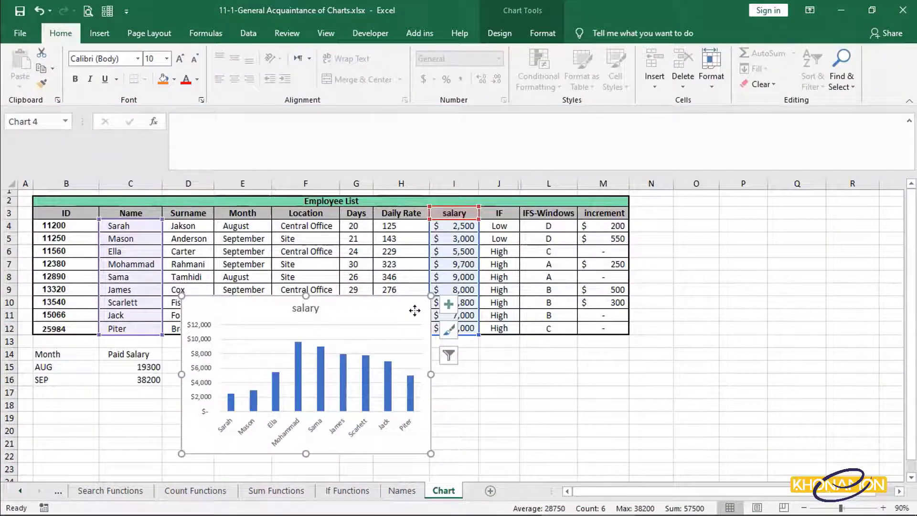
- Delete the employee salary chart and insert a chart of the default type from the summary table B14:C16
key(Delete)
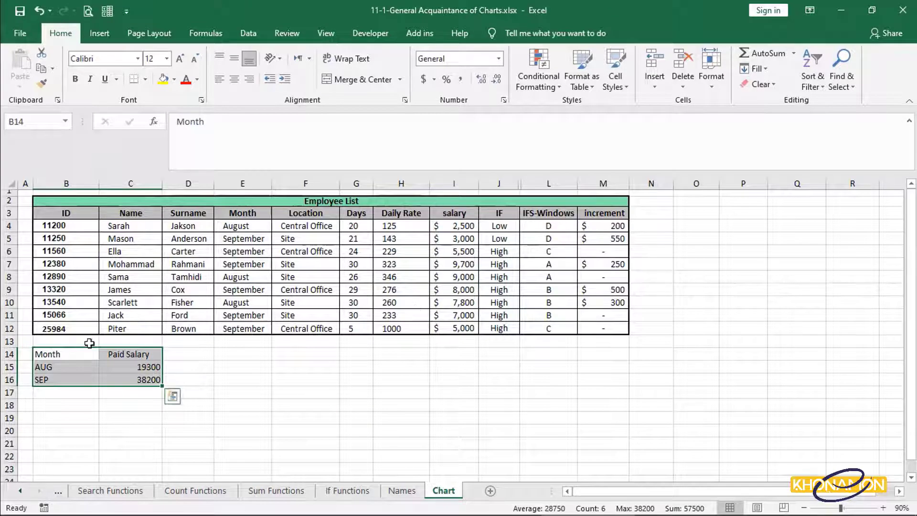
drag(52, 353, 146, 378)
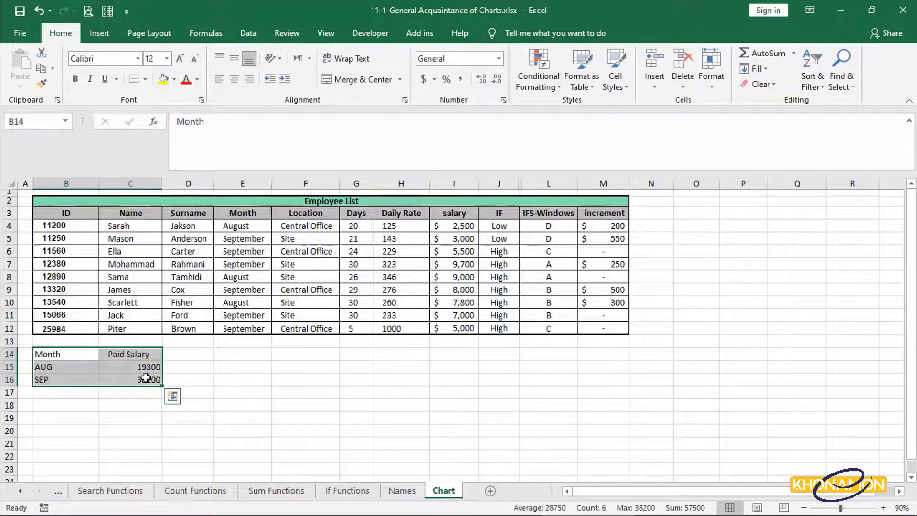
key(alt+F1)
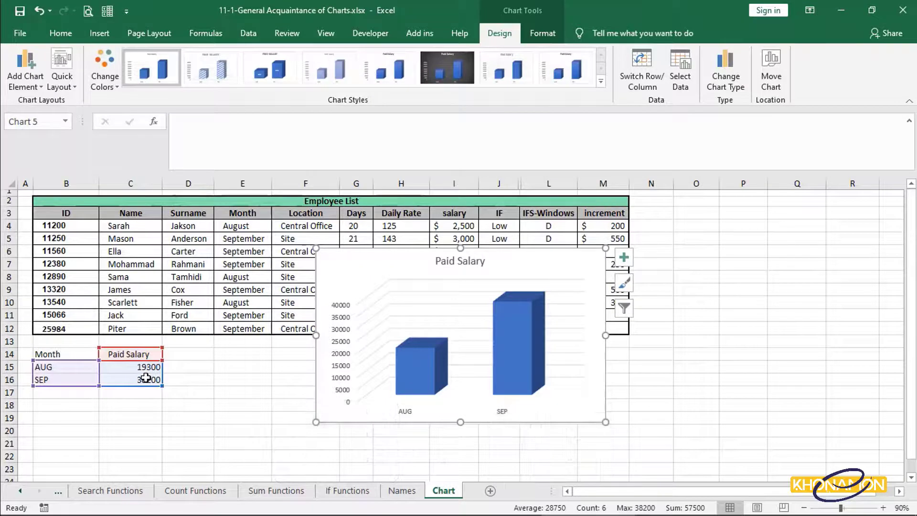
- Set Clustered Column as the default chart type from the full list of column charts
click(110, 36)
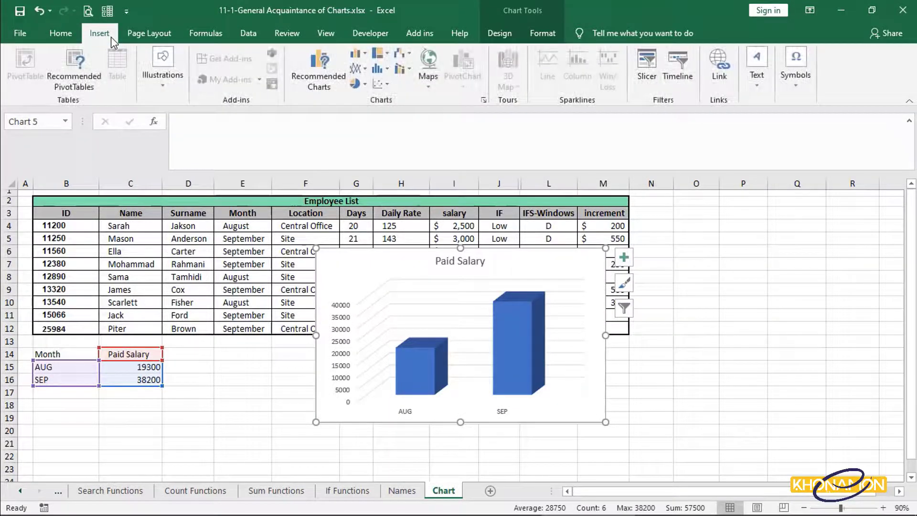
click(363, 53)
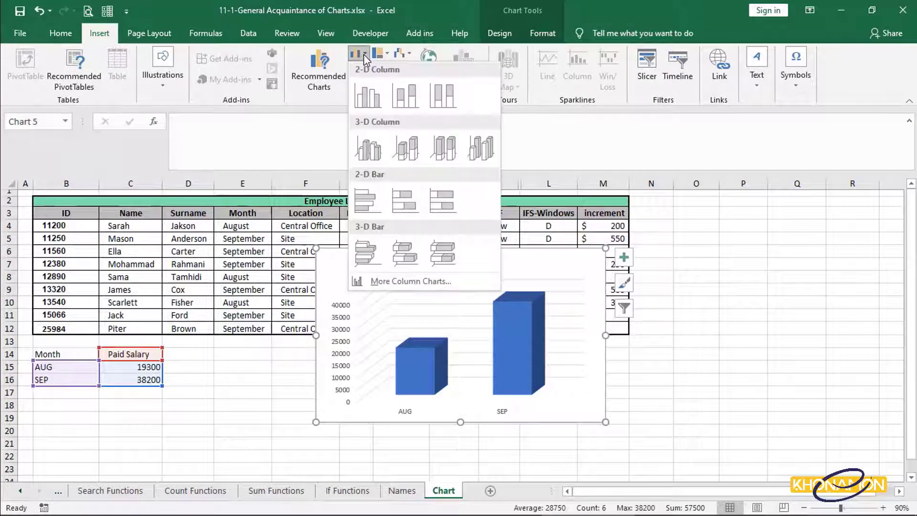
click(435, 280)
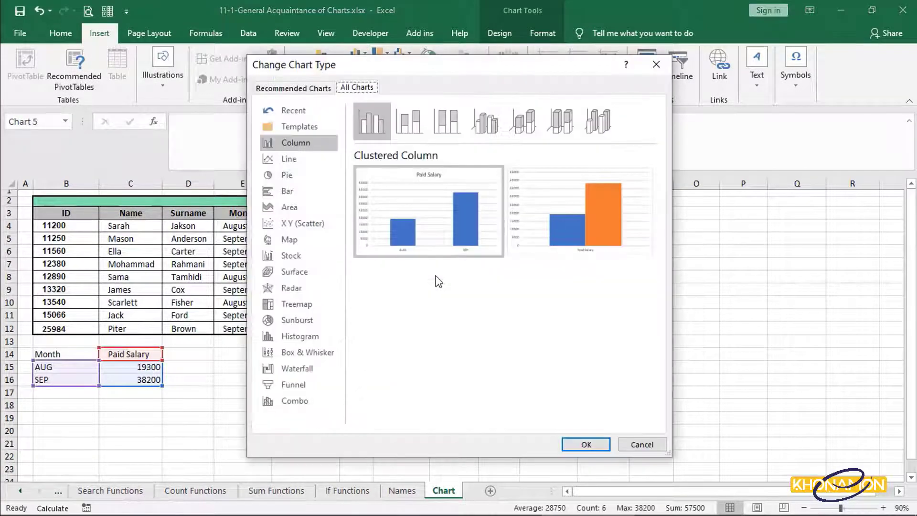
mouse_move(440, 227)
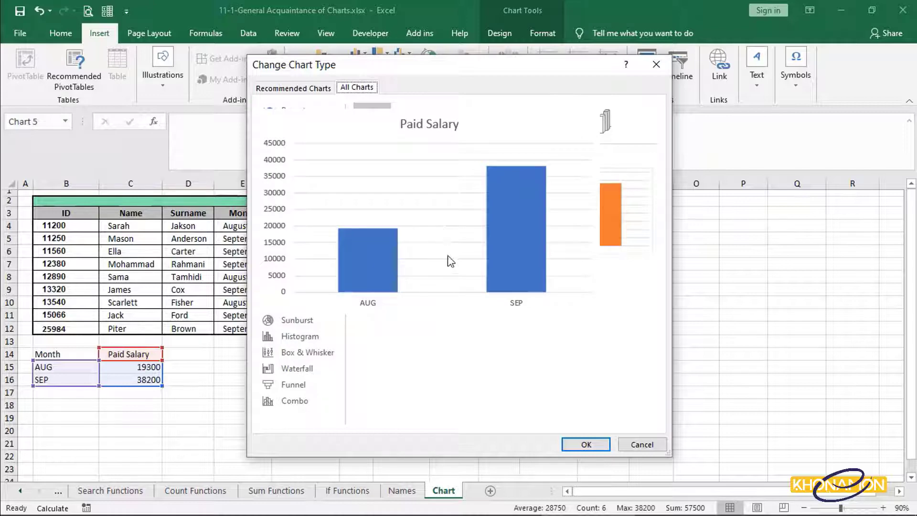
right_click(369, 119)
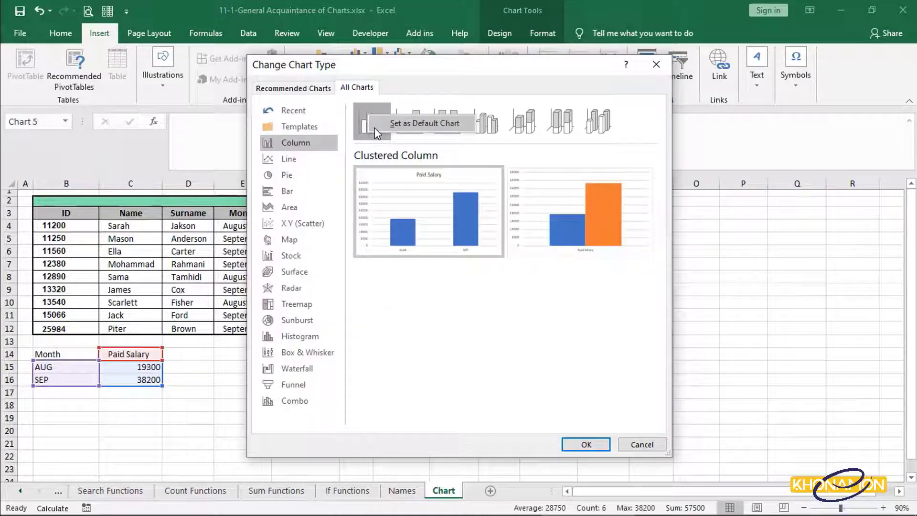
click(377, 127)
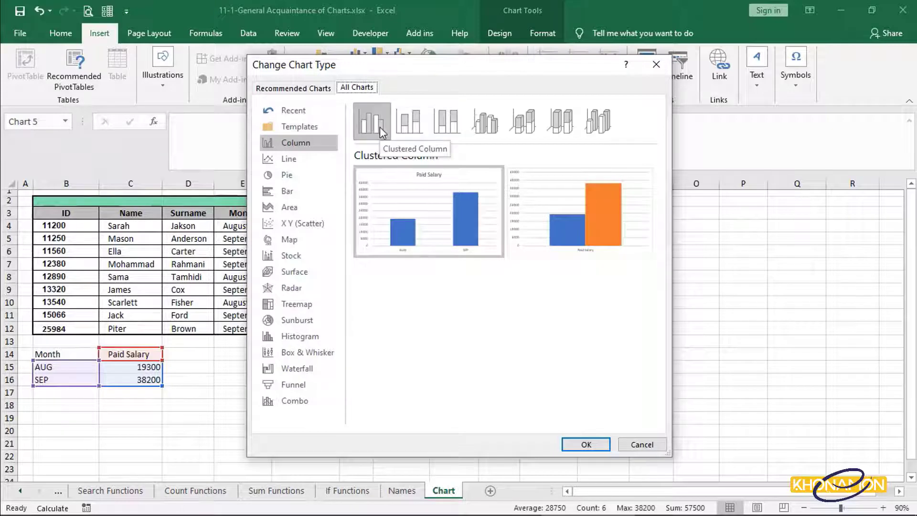
- Close the chart type settings, delete the paid salary chart and recreate it in the default type from B14:C16
click(601, 444)
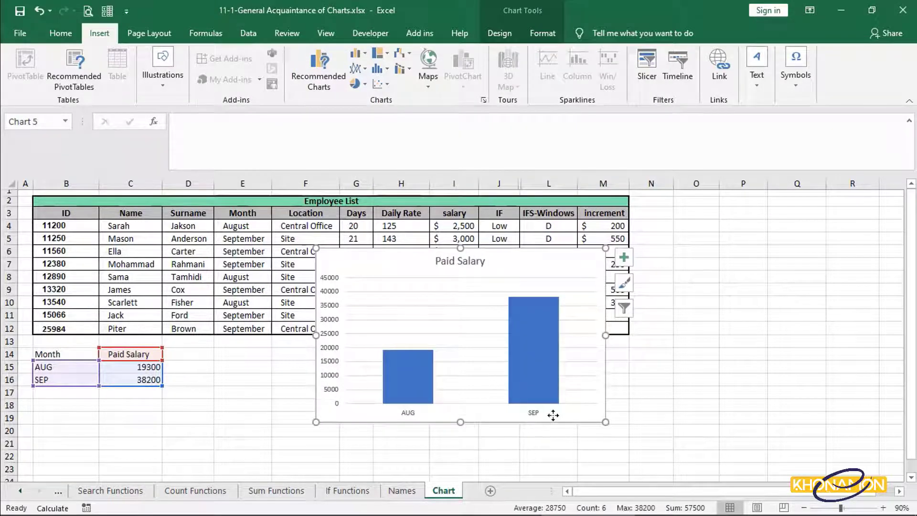
key(Delete)
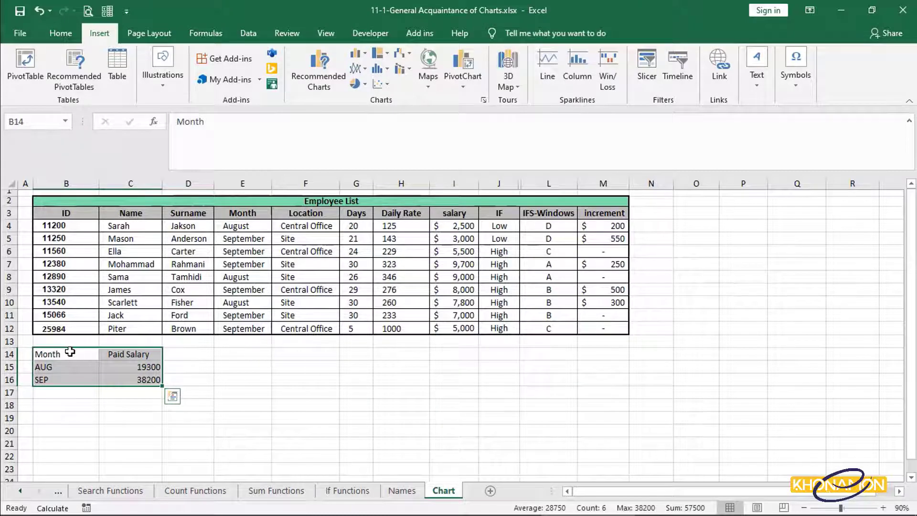
drag(70, 352, 144, 380)
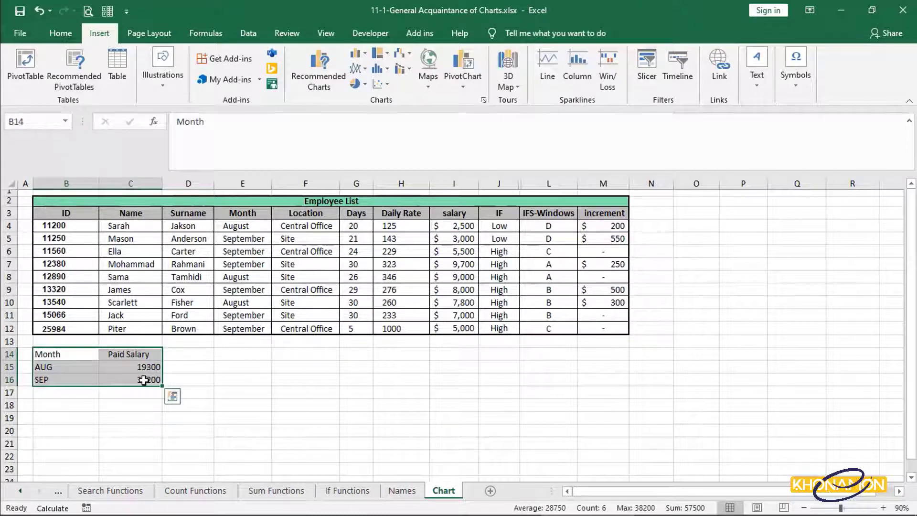
key(alt+F1)
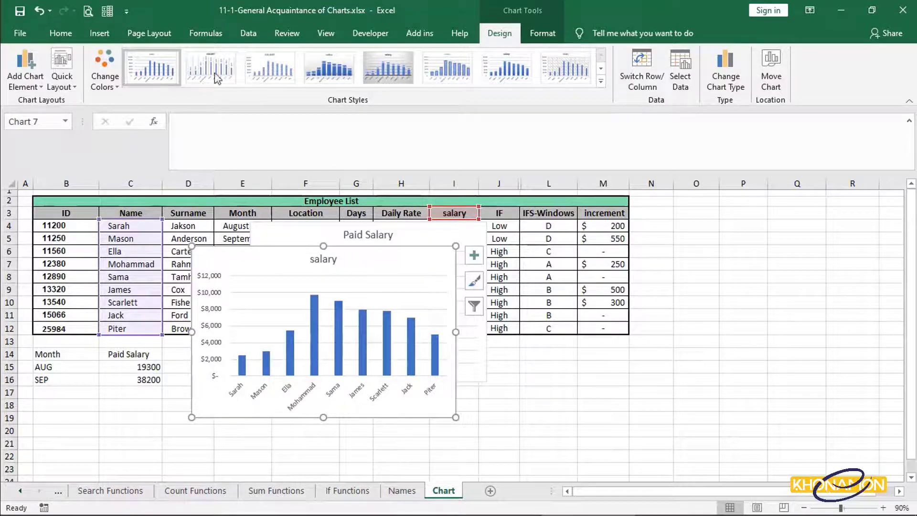
- Hide the primary horizontal axis of the employee salary chart and show it again
click(28, 82)
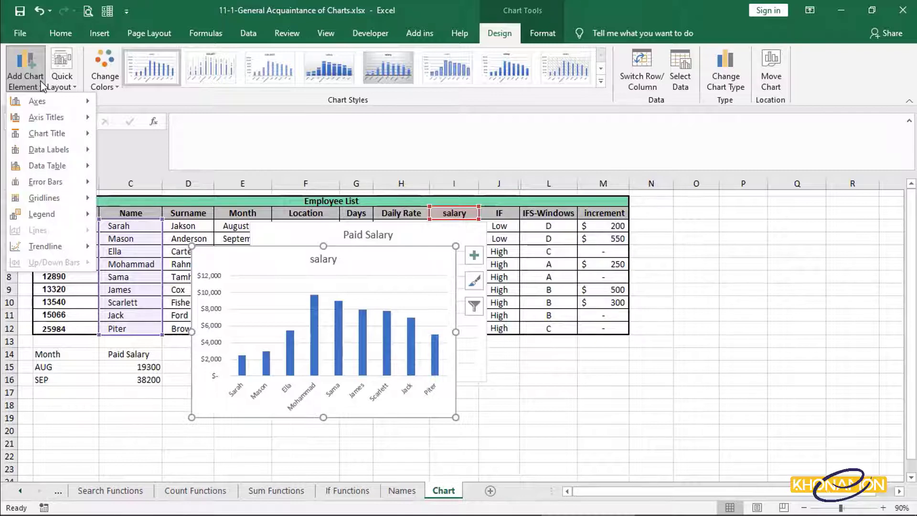
mouse_move(43, 97)
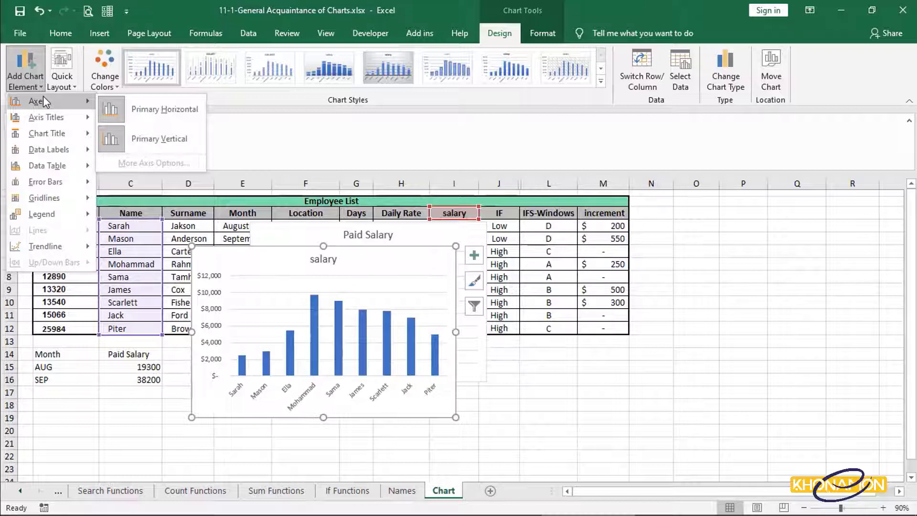
click(112, 109)
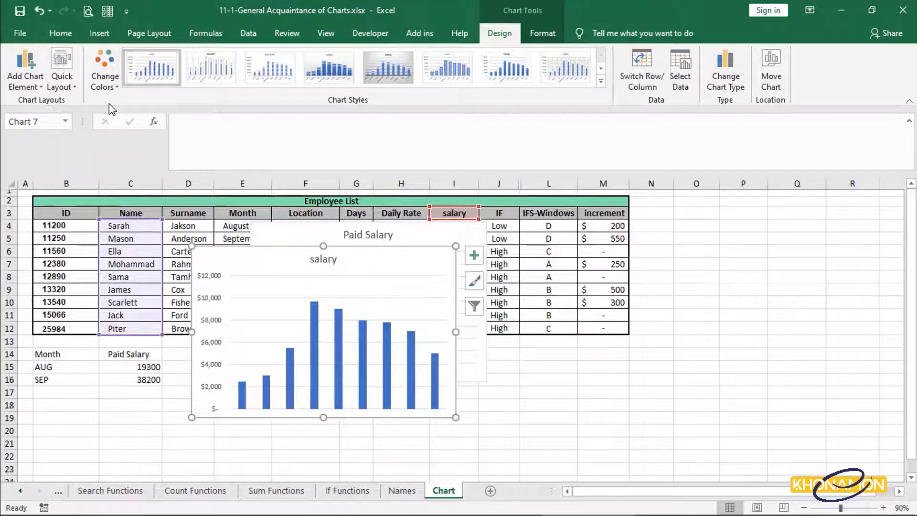
click(25, 71)
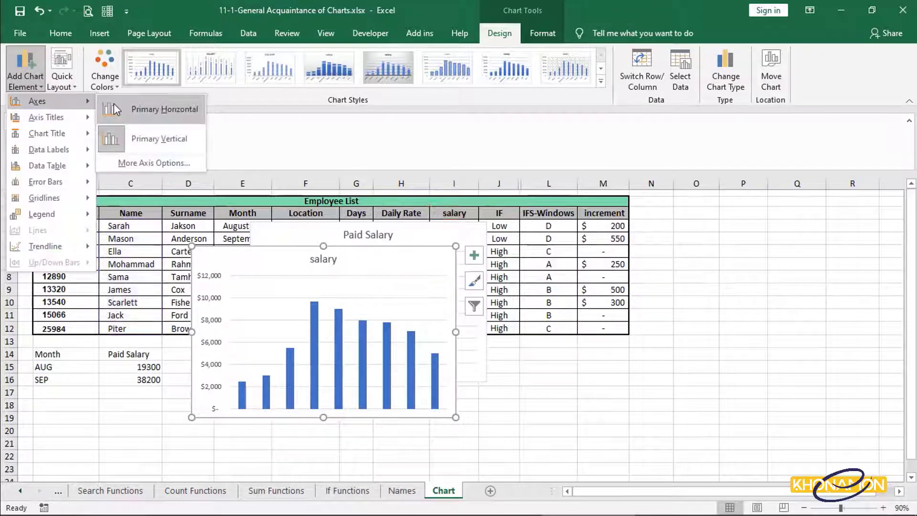
click(113, 103)
- Add a primary horizontal axis title to the salary chart and change its text to "Names"
click(25, 72)
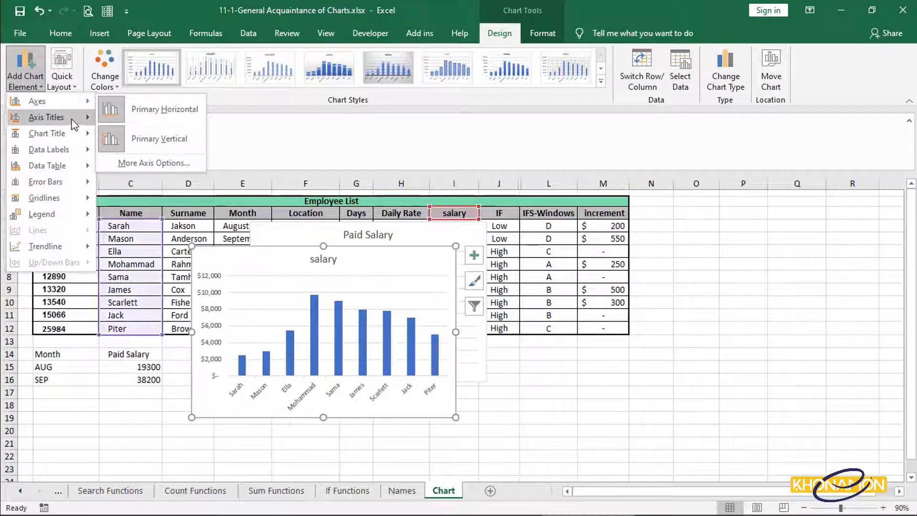
mouse_move(73, 123)
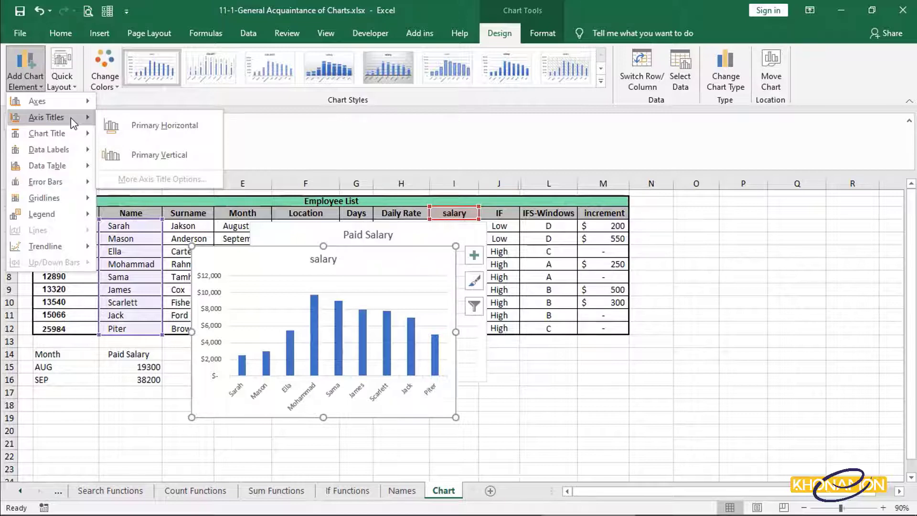
click(126, 125)
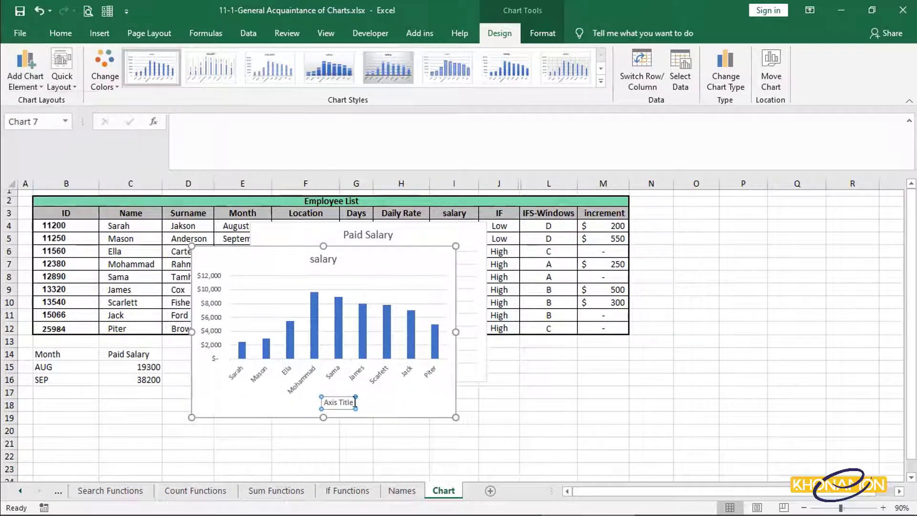
drag(352, 402, 312, 402)
text(N)
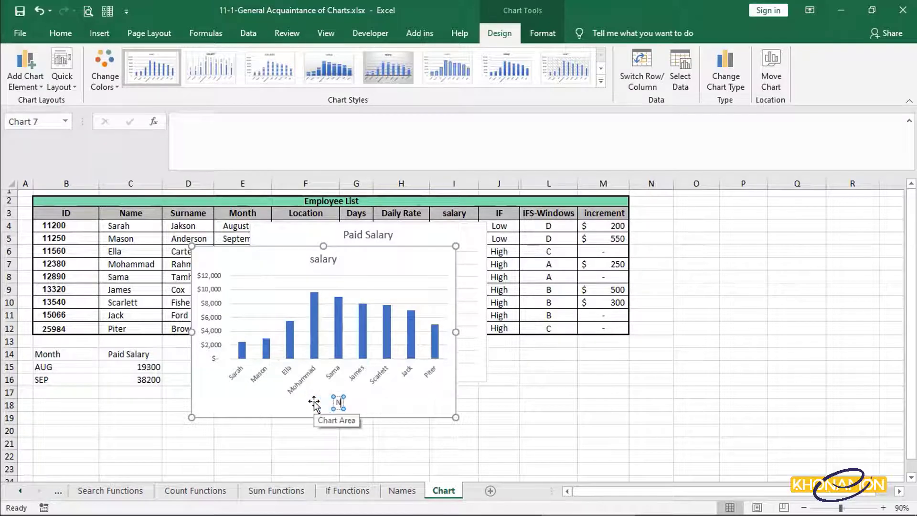
text(ames)
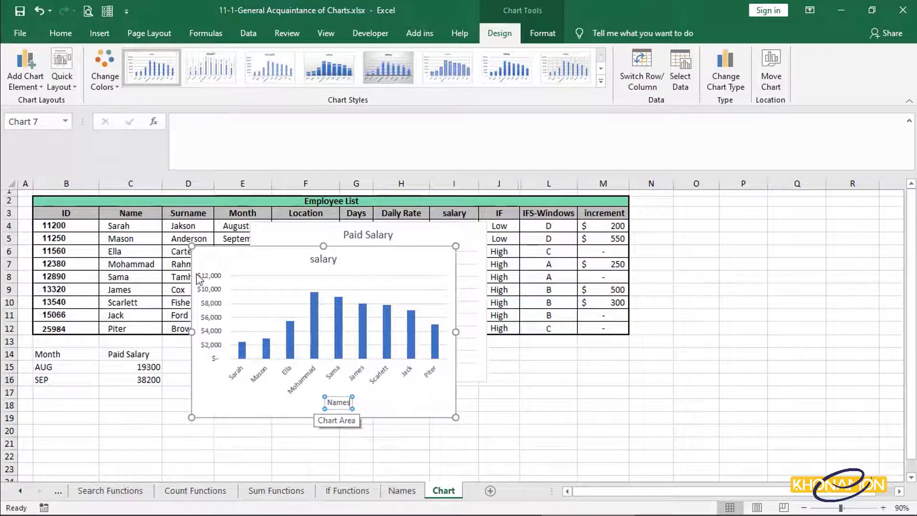
- Add a primary vertical axis title to the salary chart and change its text to "Salaries"
click(23, 79)
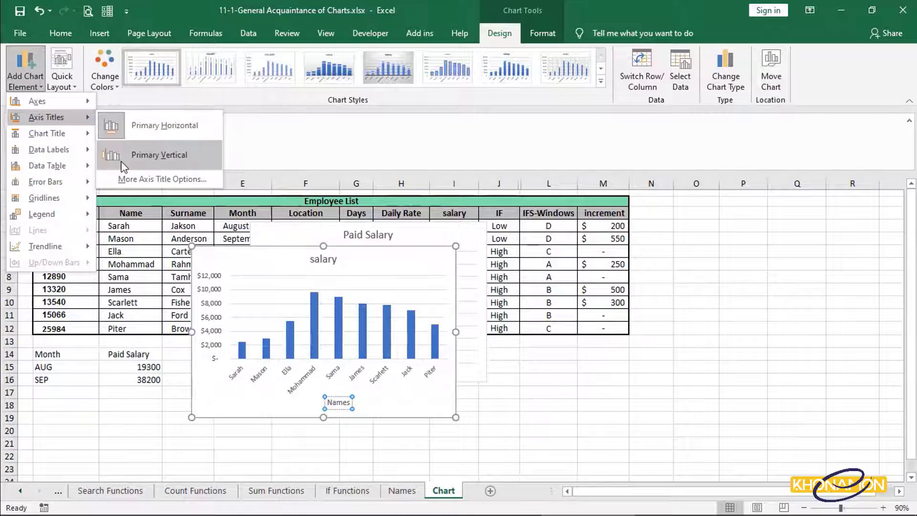
click(144, 159)
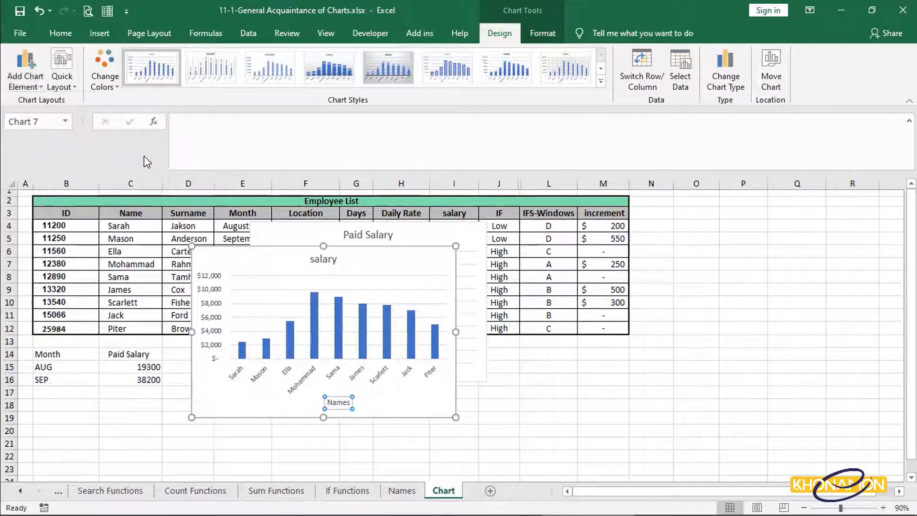
double_click(206, 327)
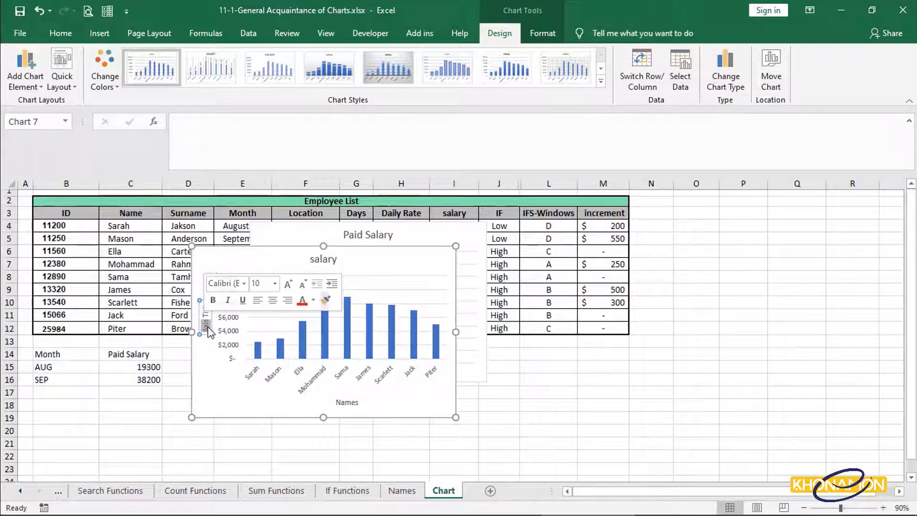
text(Salary)
text(es)
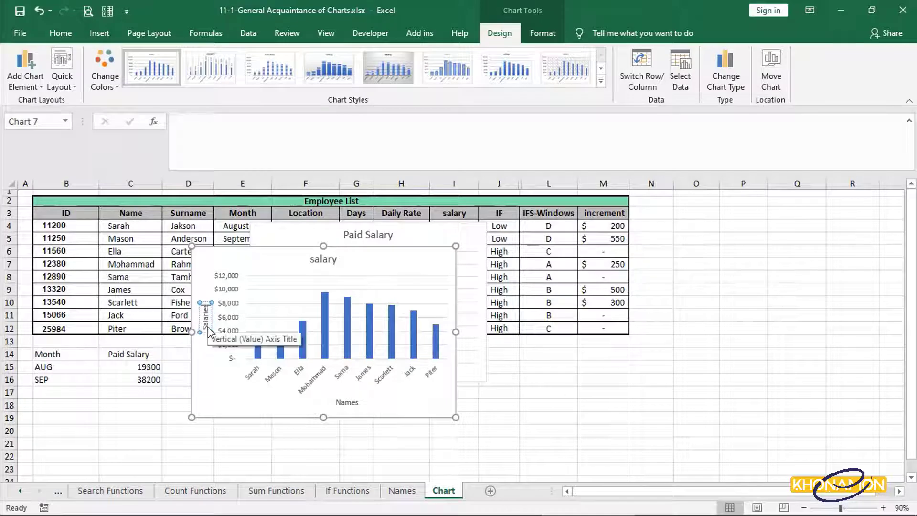
click(213, 375)
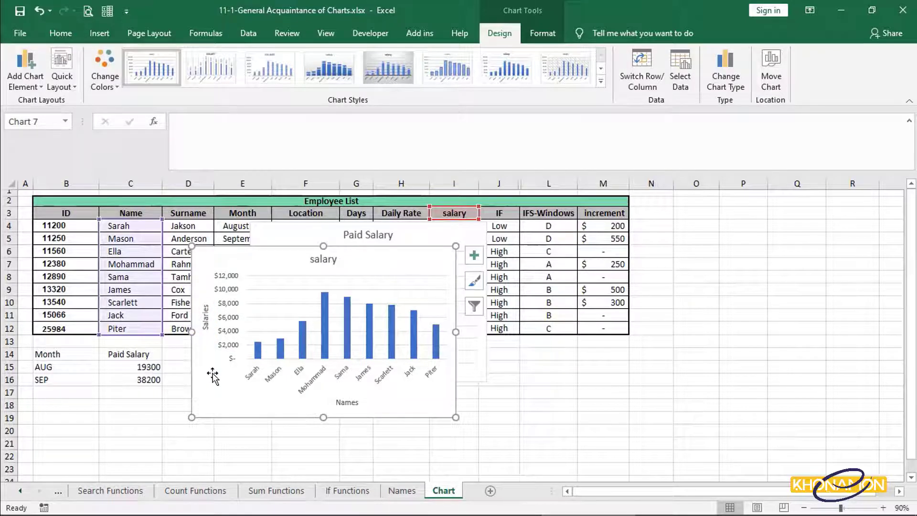
- Set the salary chart's title position to Above Chart
click(24, 67)
mouse_move(38, 131)
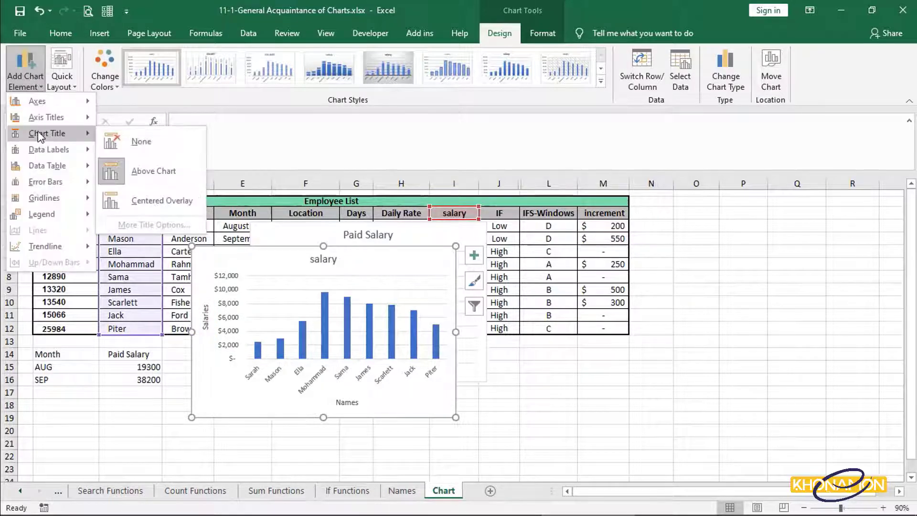
click(122, 171)
- Examine the options for the chart title, data labels, data table, error bars and trendline on the salary chart
click(25, 71)
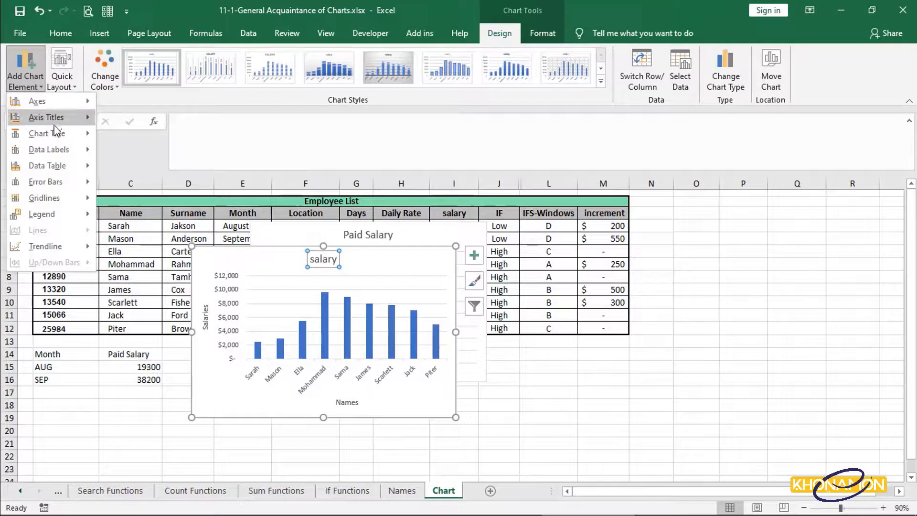
mouse_move(47, 133)
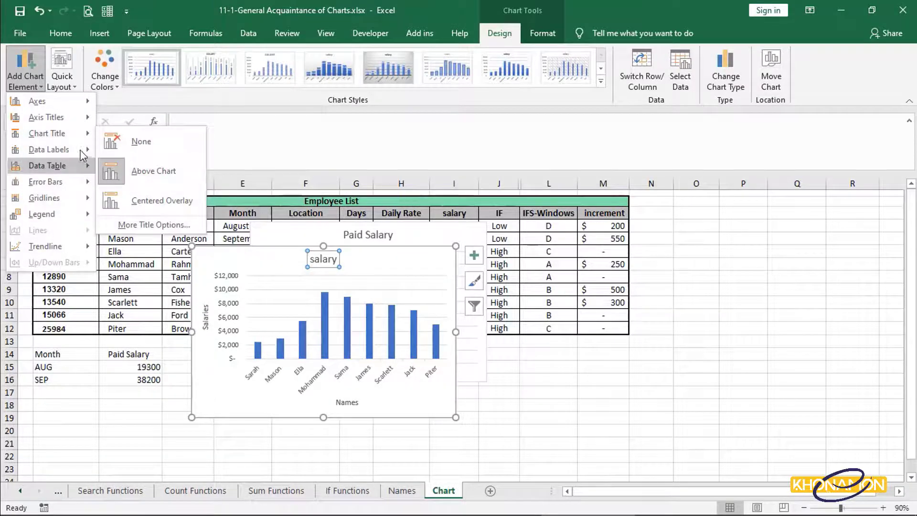
mouse_move(80, 153)
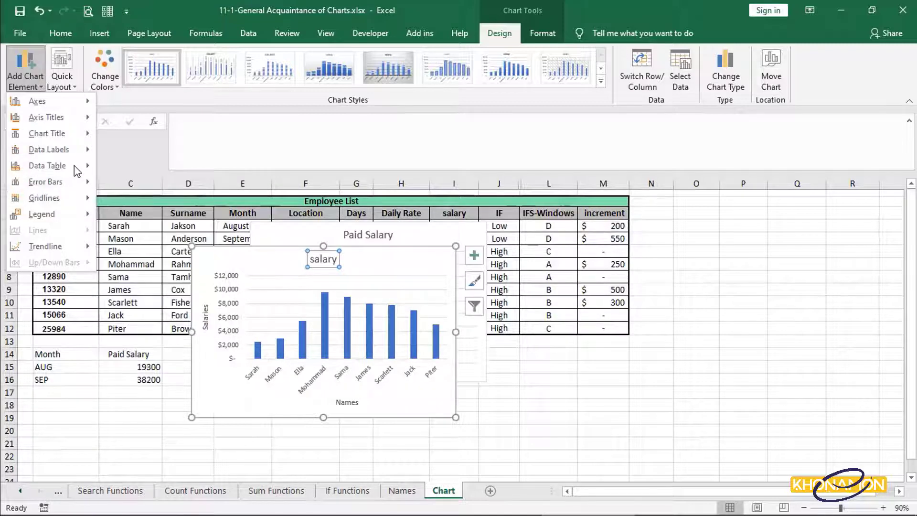
mouse_move(66, 168)
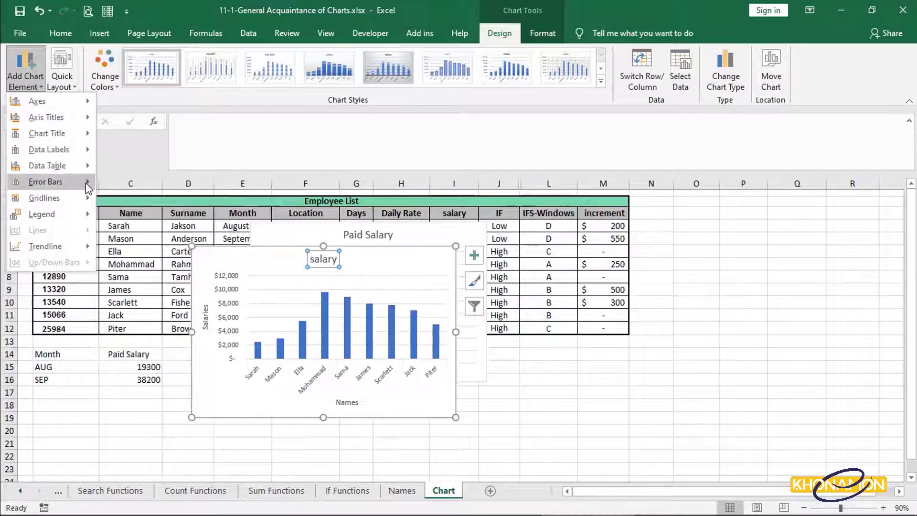
mouse_move(87, 187)
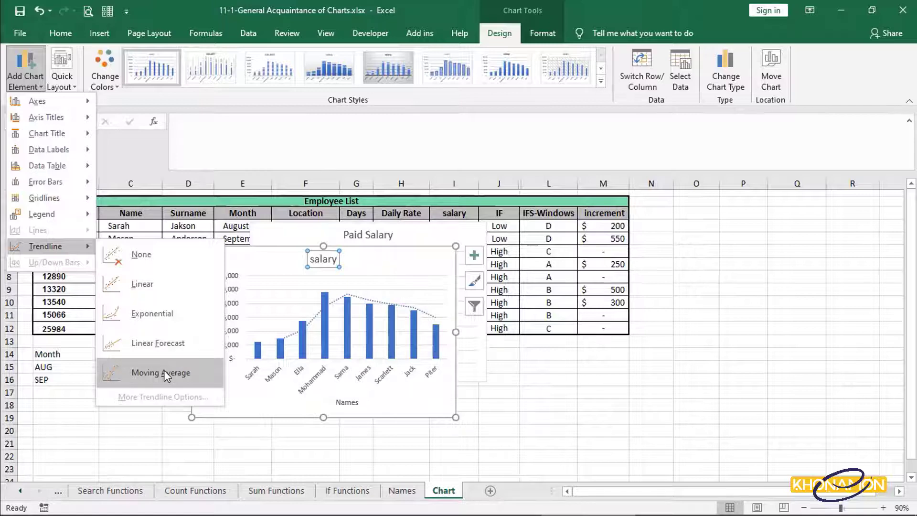
- Change the salary chart from clustered column to the basic Line type
click(728, 75)
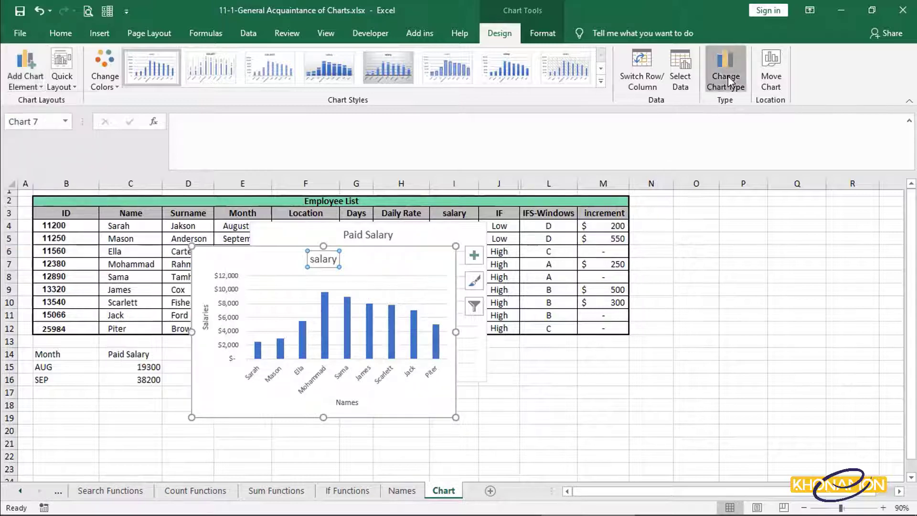
click(727, 68)
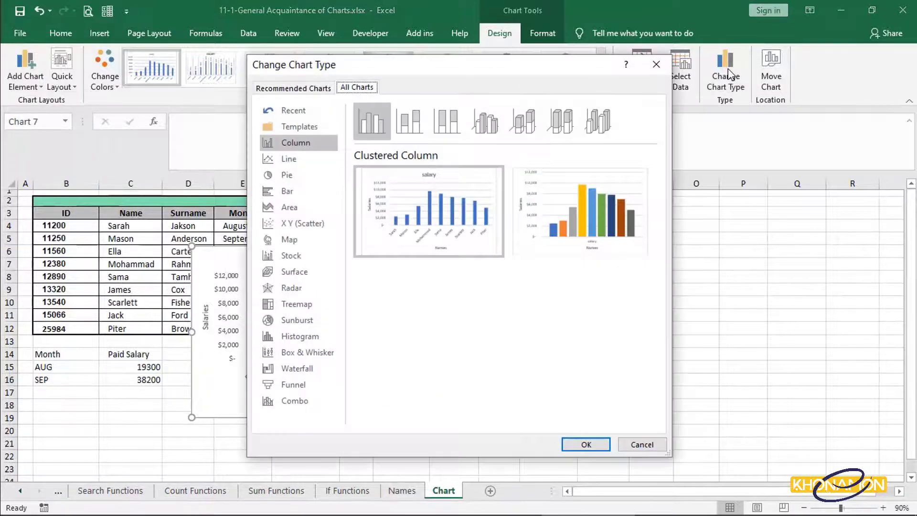
click(291, 159)
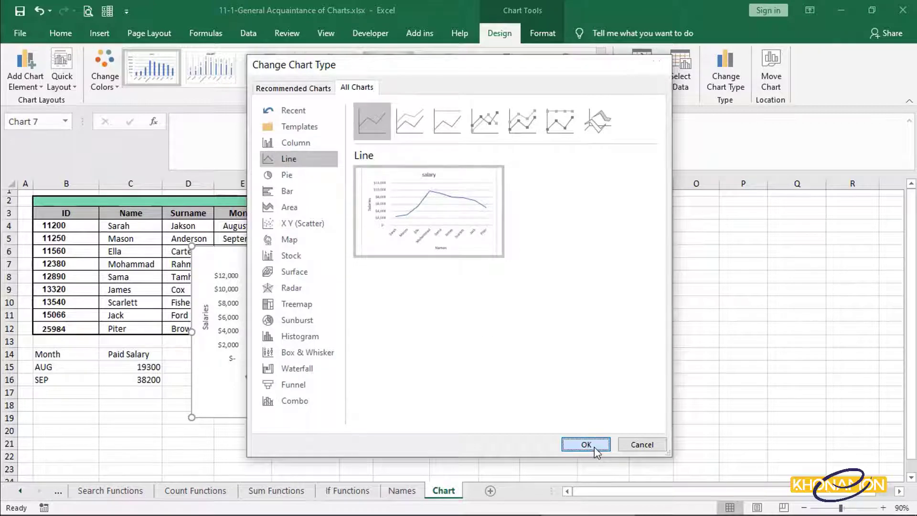
click(594, 446)
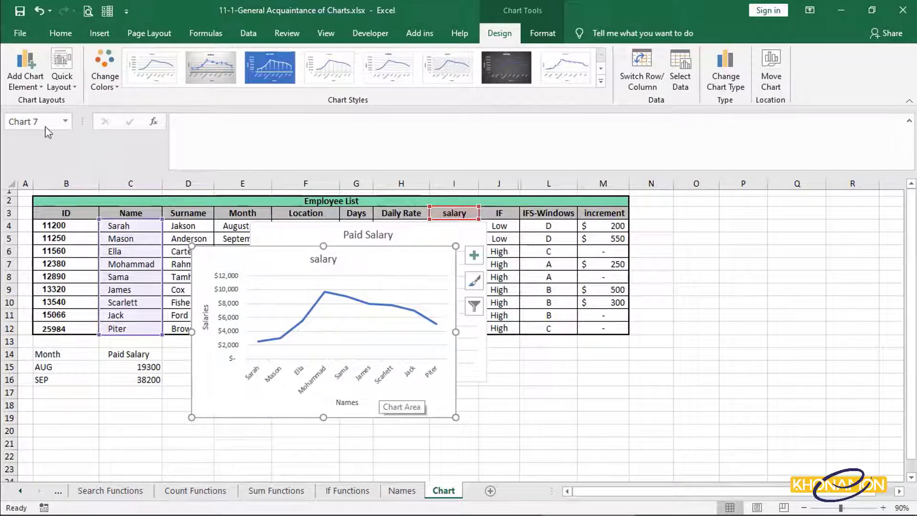
- Look over the Lines options for the line chart and add Up/Down Bars to it
click(26, 80)
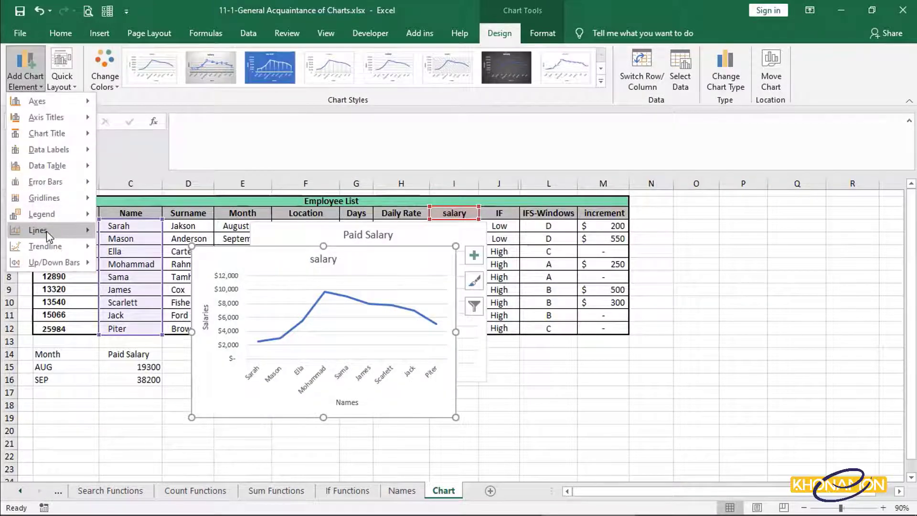
mouse_move(49, 234)
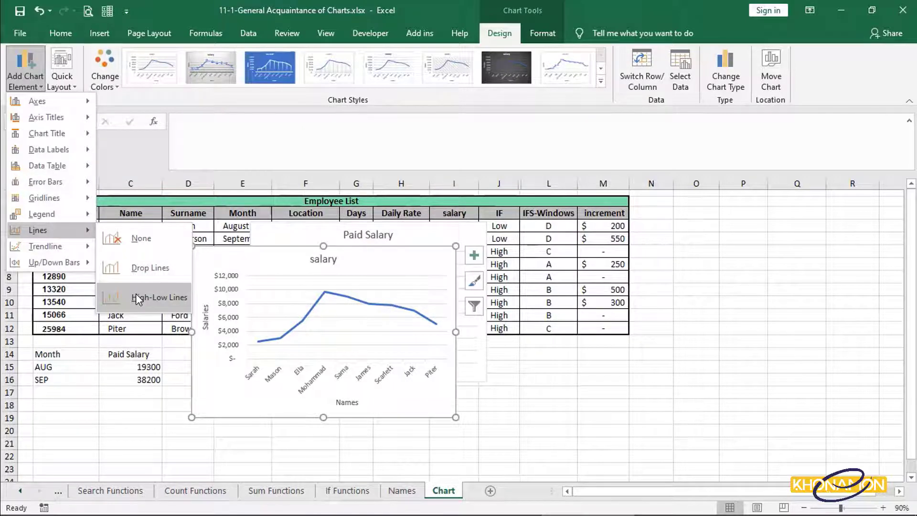
mouse_move(75, 269)
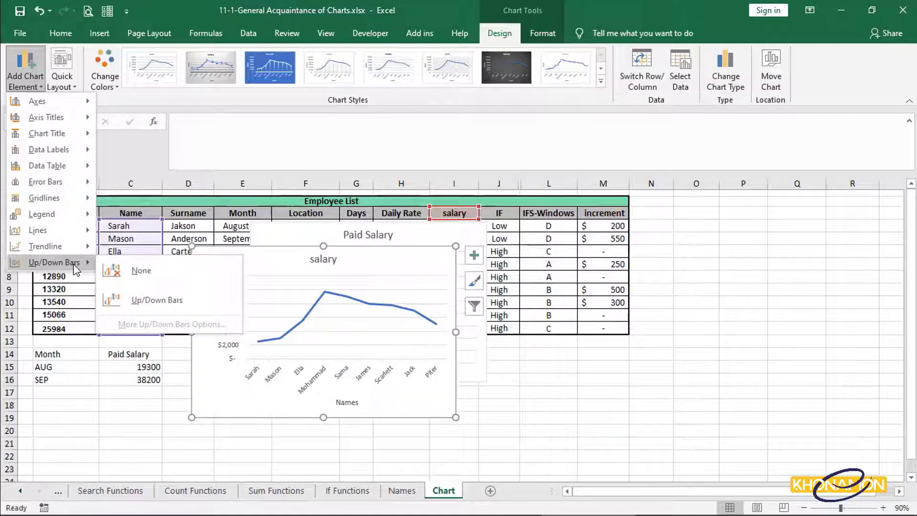
click(124, 296)
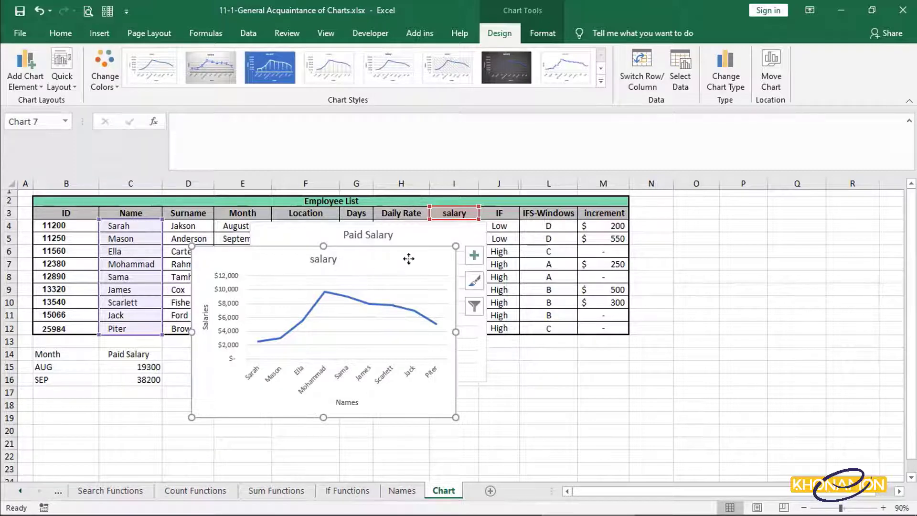
- Review the salary line chart's available chart elements and preview the quick layouts without applying one
click(476, 265)
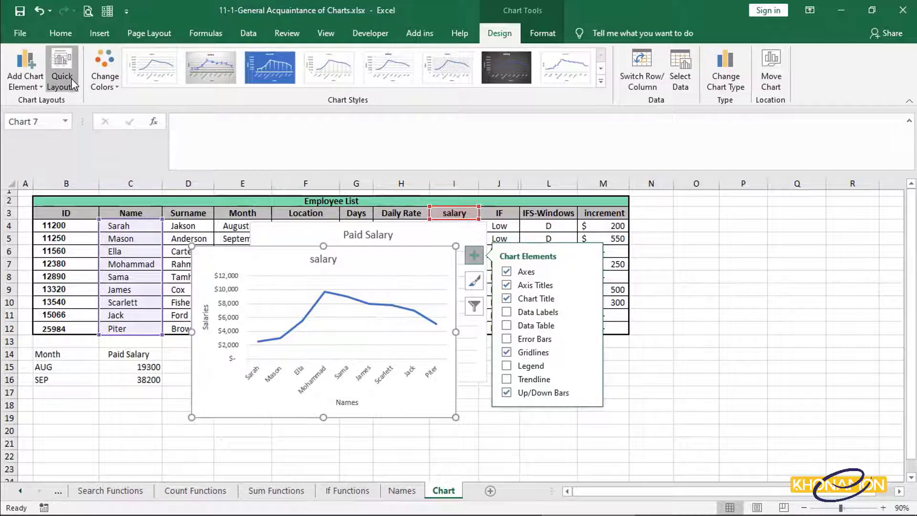
click(62, 69)
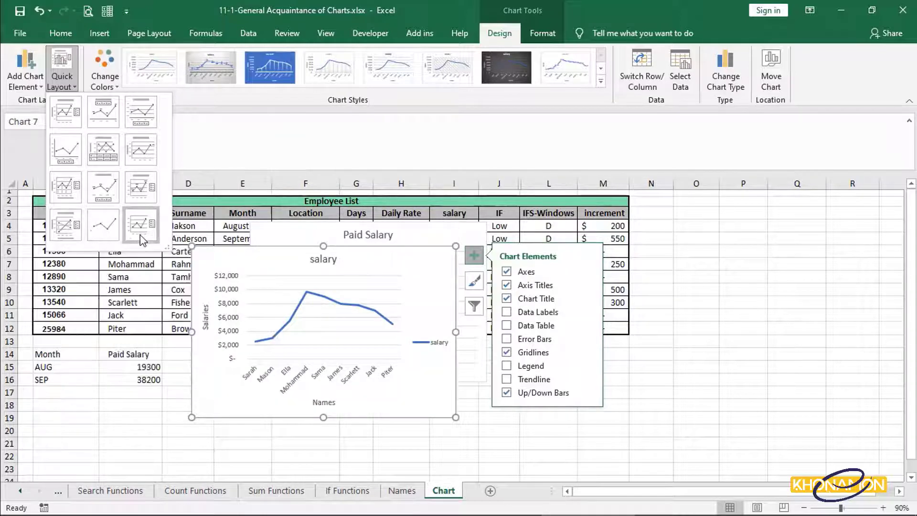
click(483, 288)
- Browse the chart styles and apply the first style to the salary line chart
click(484, 288)
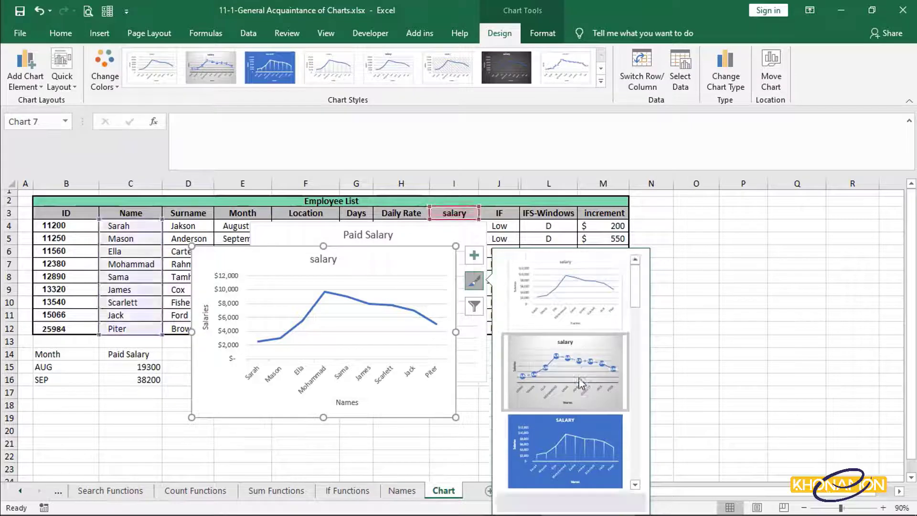
scroll(578, 453, down, 5)
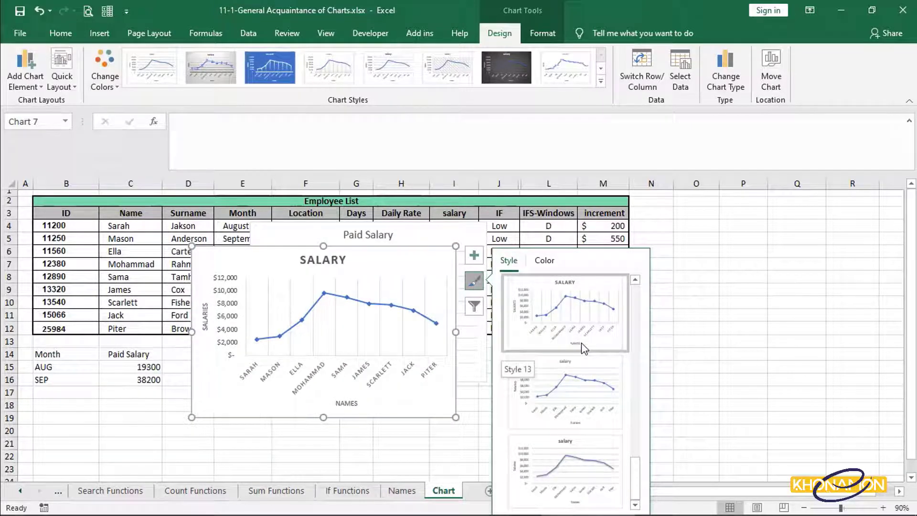
scroll(581, 342, up, 5)
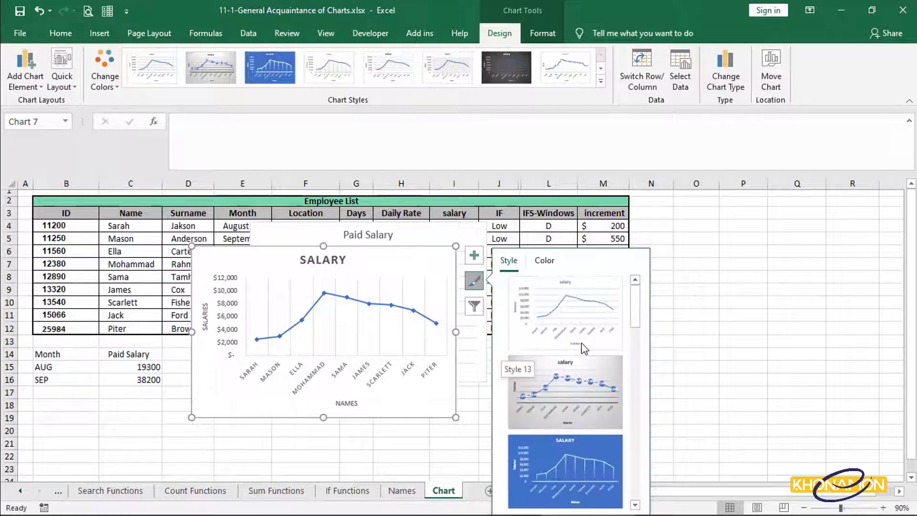
click(580, 337)
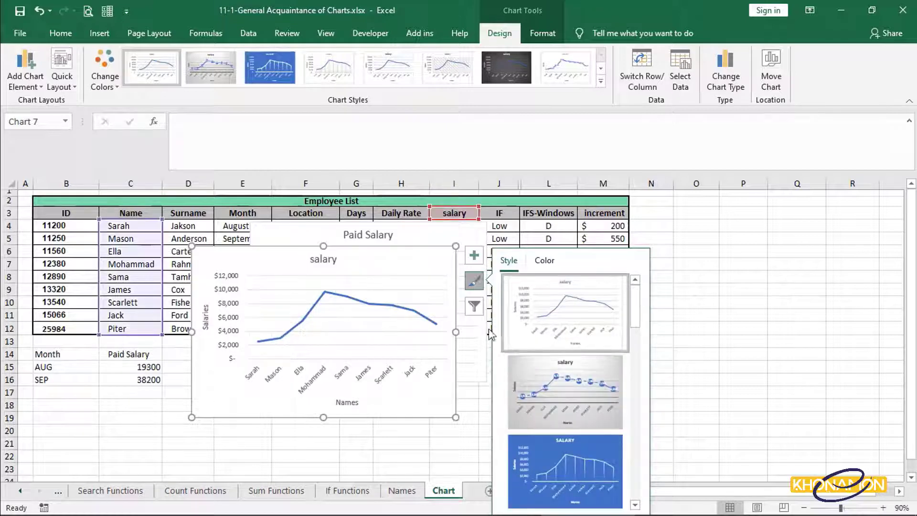
- Examine the values and names filter options of the salary chart
click(475, 307)
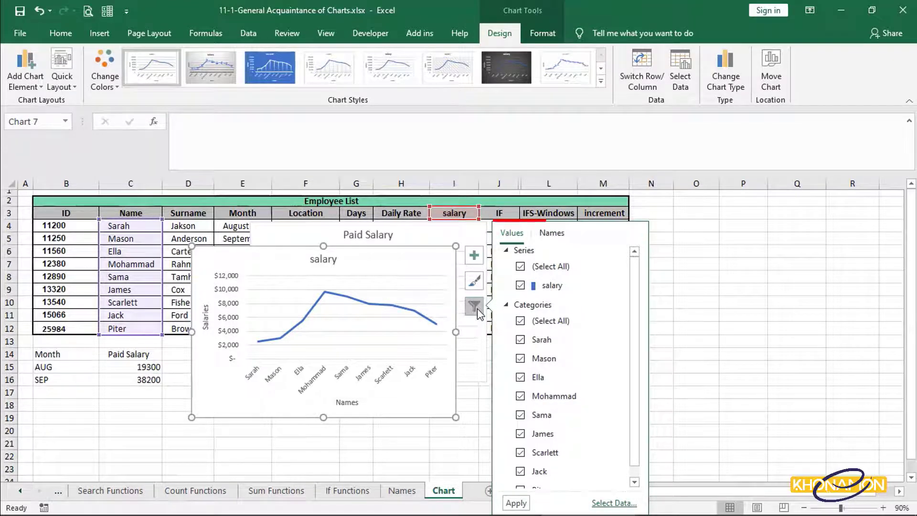
click(554, 234)
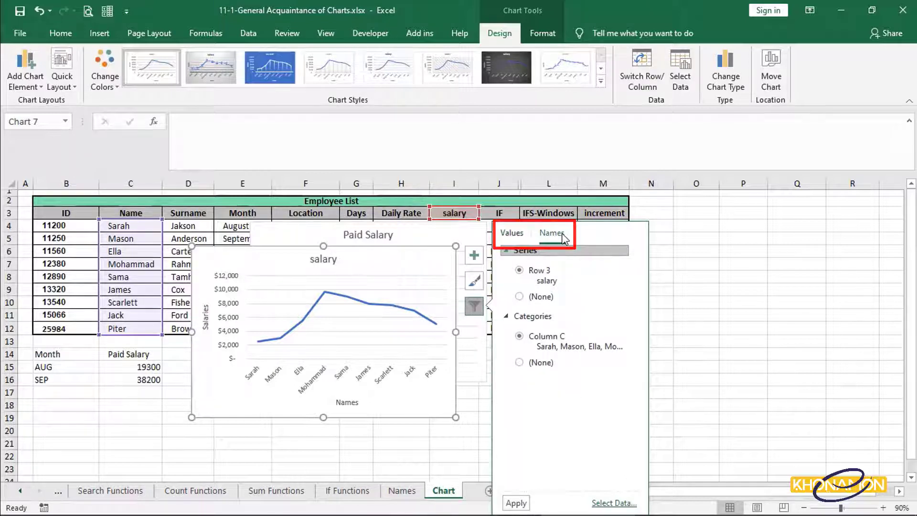
click(528, 235)
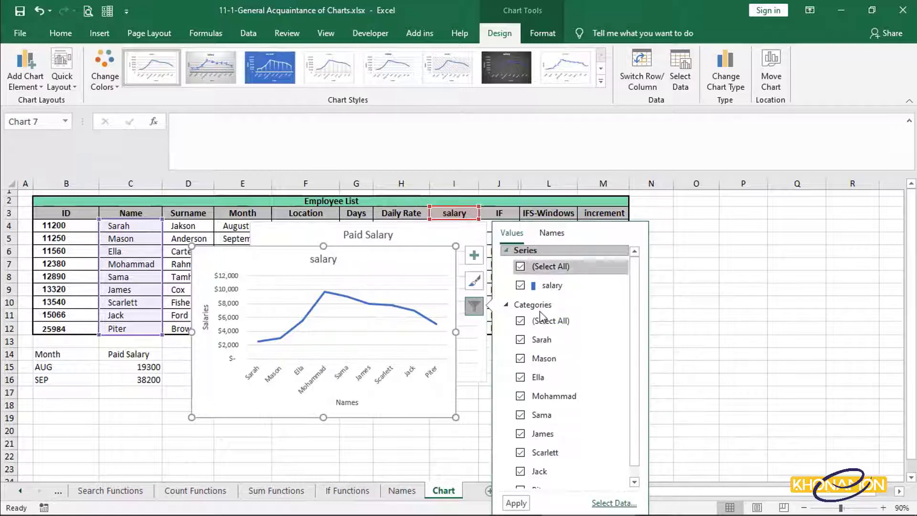
- Filter the third employee out of the salary chart's categories and restore that employee
click(521, 378)
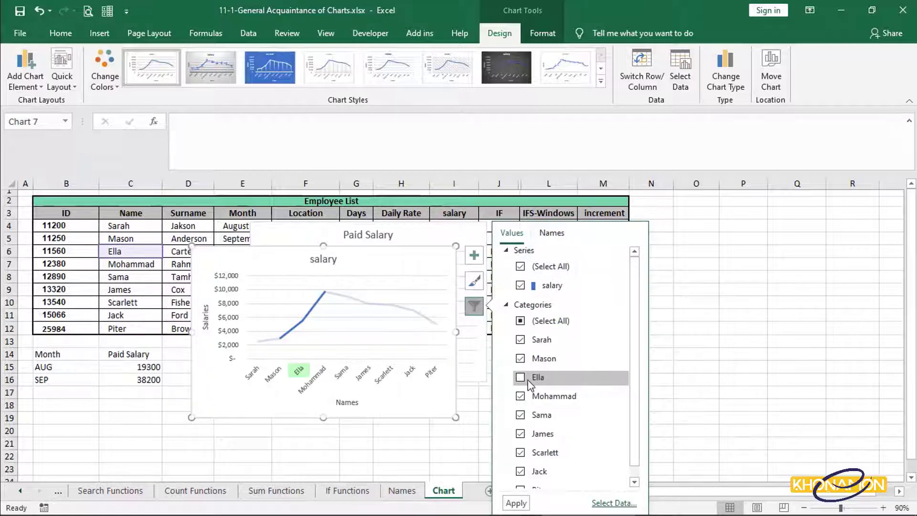
click(509, 503)
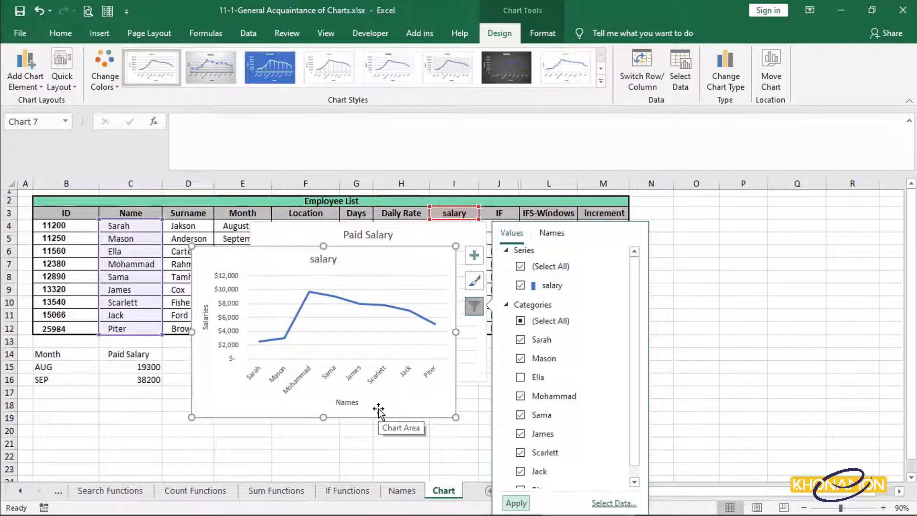
click(520, 377)
click(516, 503)
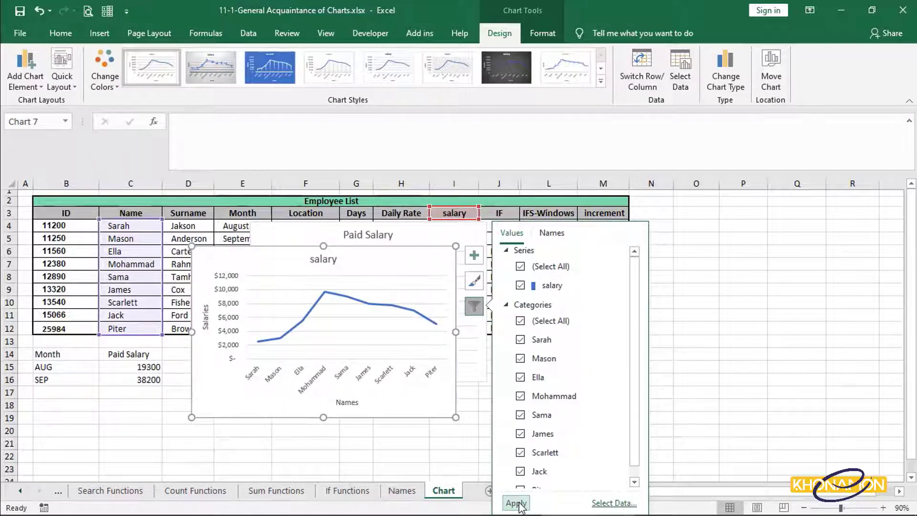
- Set the salary chart's category names to None, and restore them to Column C
click(563, 232)
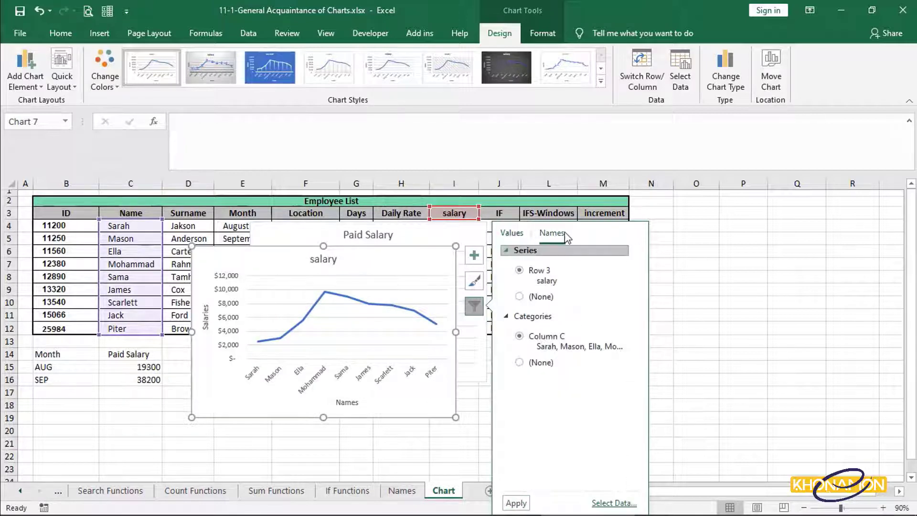
click(533, 363)
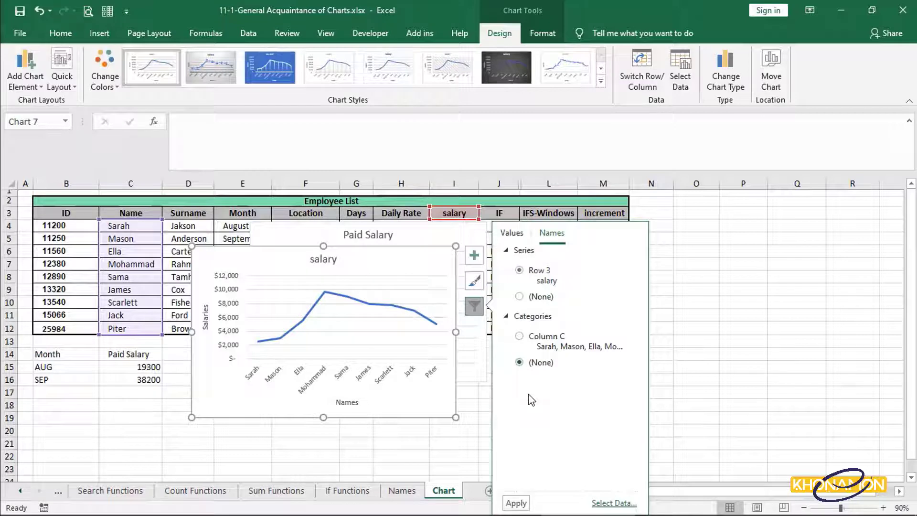
click(515, 502)
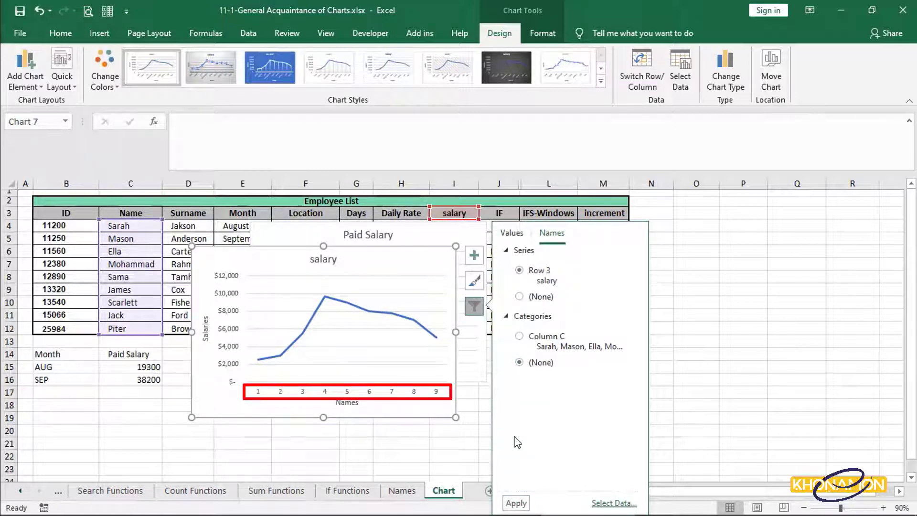
click(520, 335)
click(516, 503)
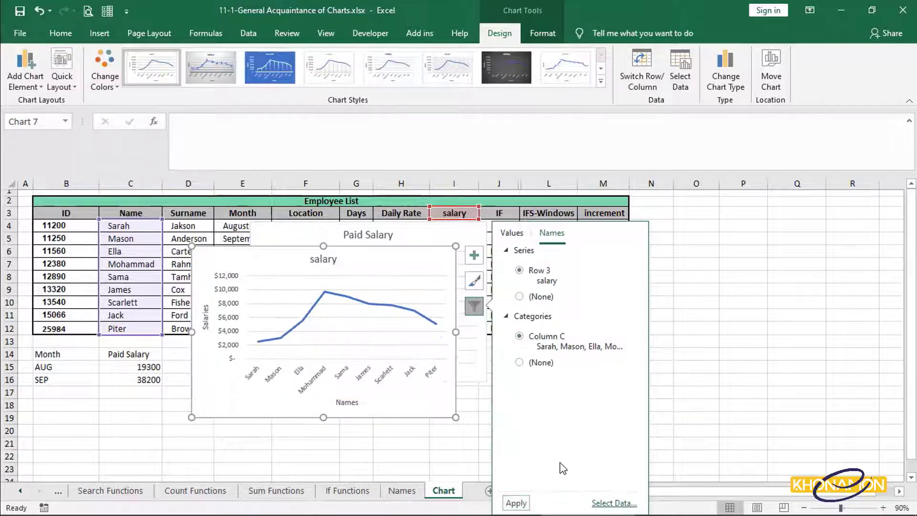
- Open the data source settings for the salary chart
click(614, 502)
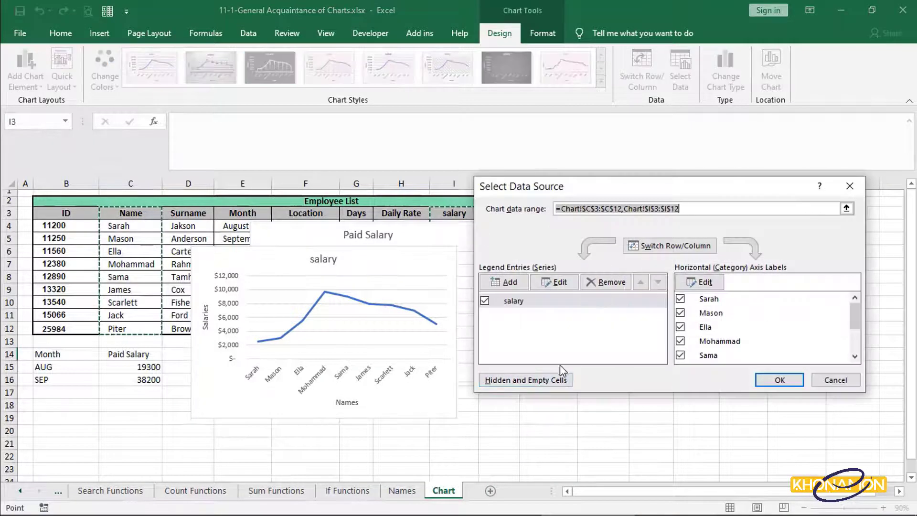